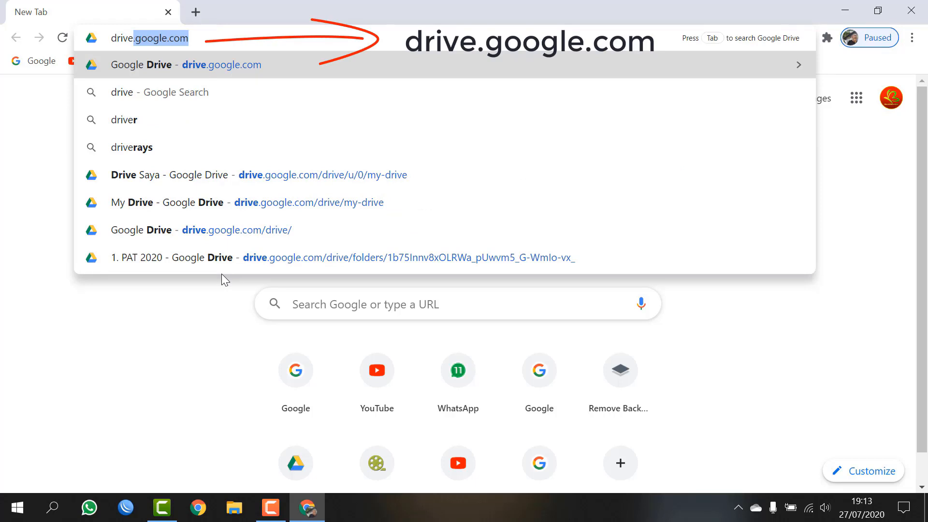
Go to drive.google.com in the browser
{"action": "type", "text": ".goo"}
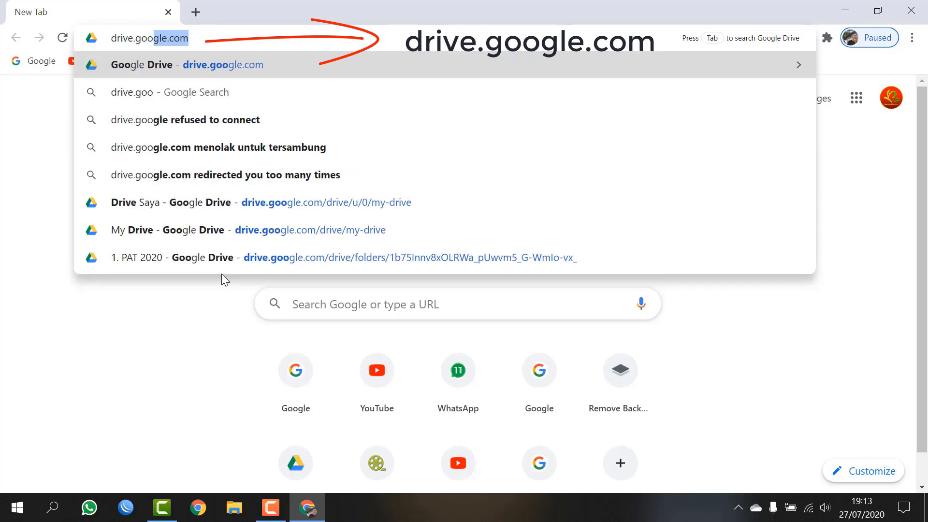
{"action": "type", "text": "gle.com"}
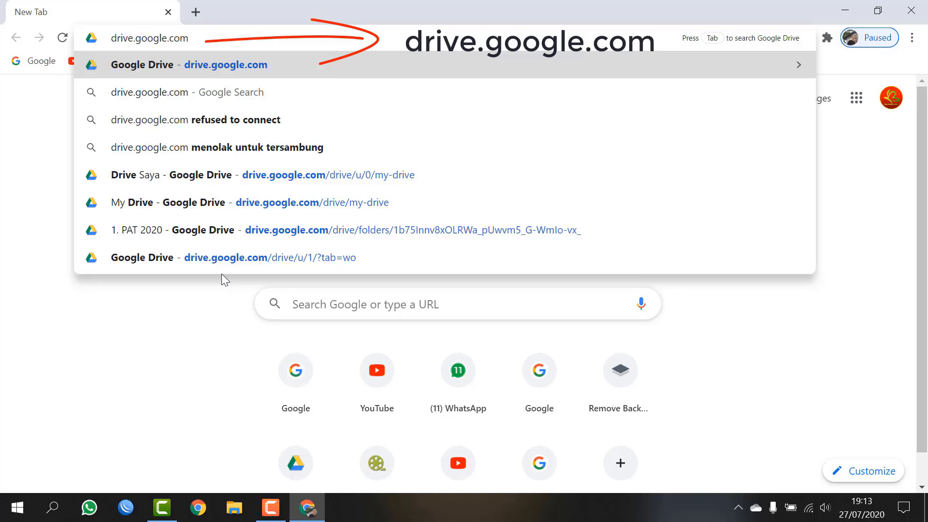
{"action": "key", "text": "Return"}
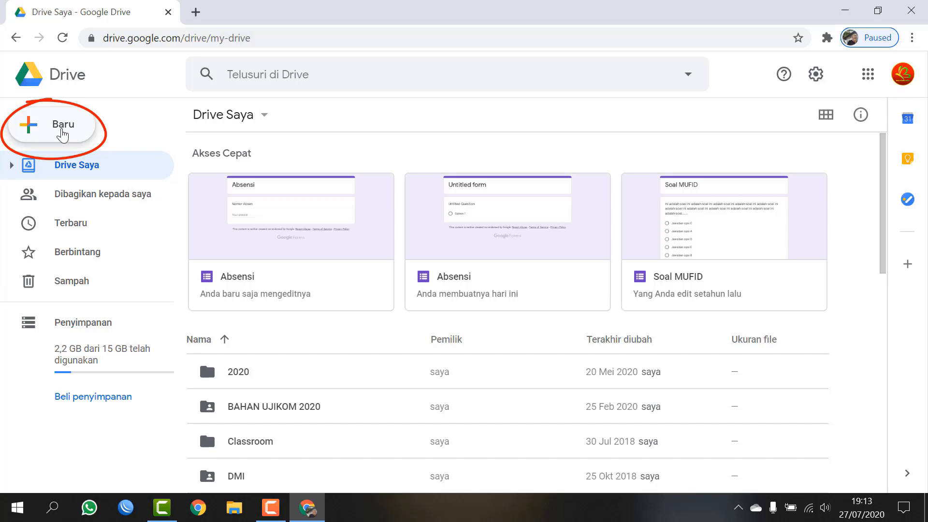
Create a new blank Google Formulir from Drive
{"action": "left_click", "coordinate": [63, 135]}
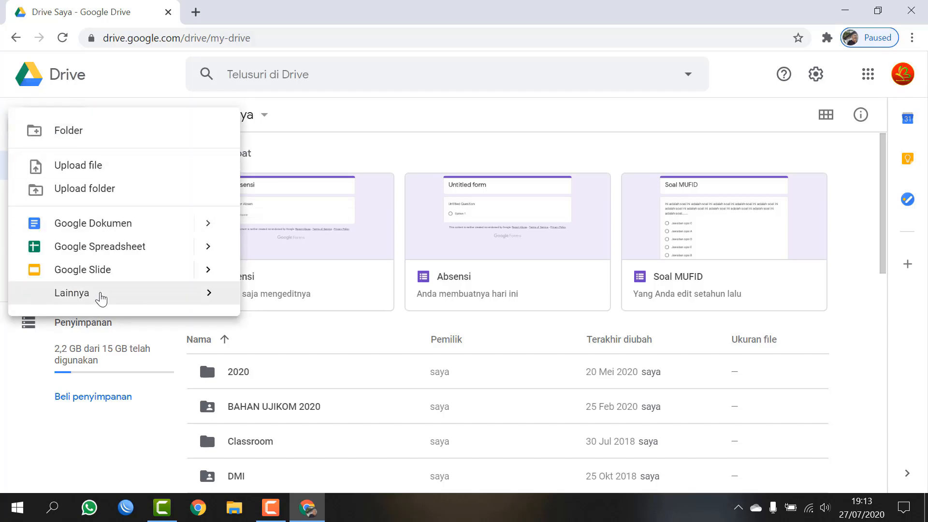
{"action": "mouse_move", "coordinate": [98, 300]}
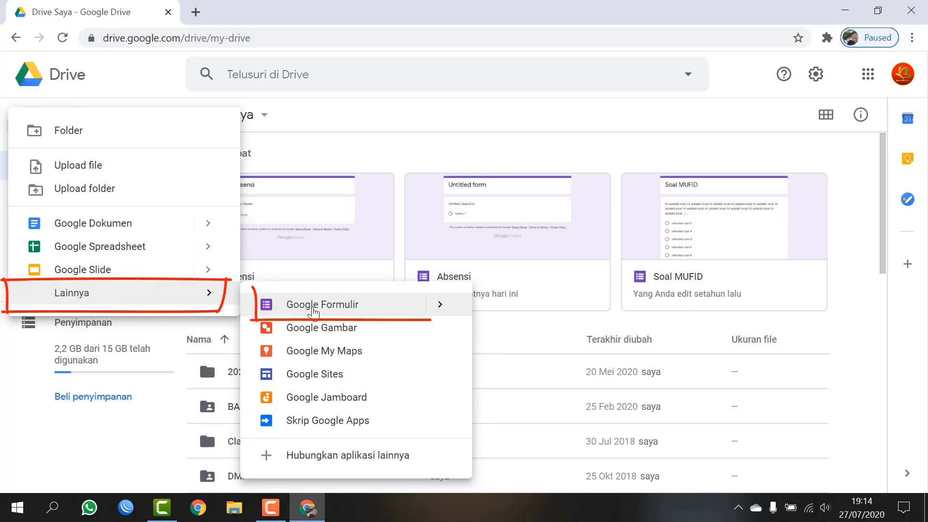
{"action": "left_click", "coordinate": [314, 312]}
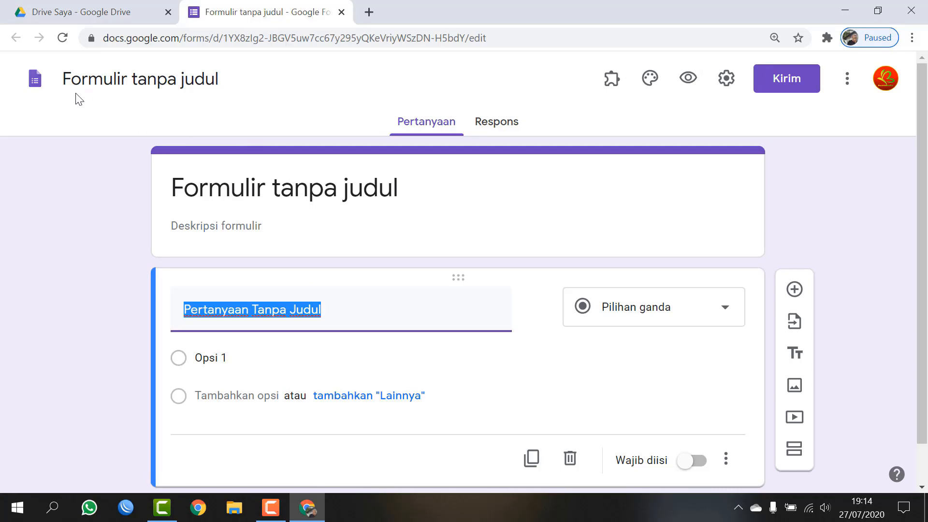
Rename the form file as Absensi and apply the same name to the form's title heading
{"action": "left_click", "coordinate": [149, 95]}
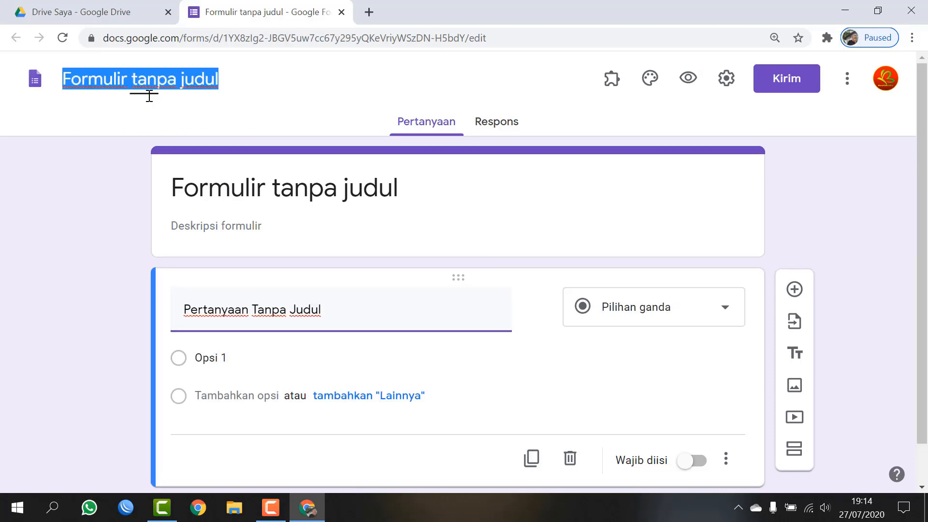
{"action": "type", "text": "Abs"}
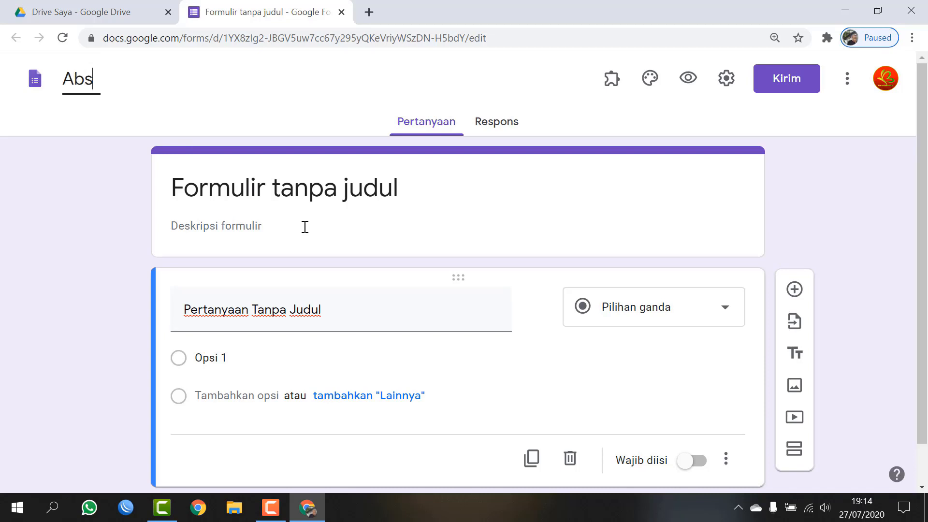
{"action": "type", "text": "ensi"}
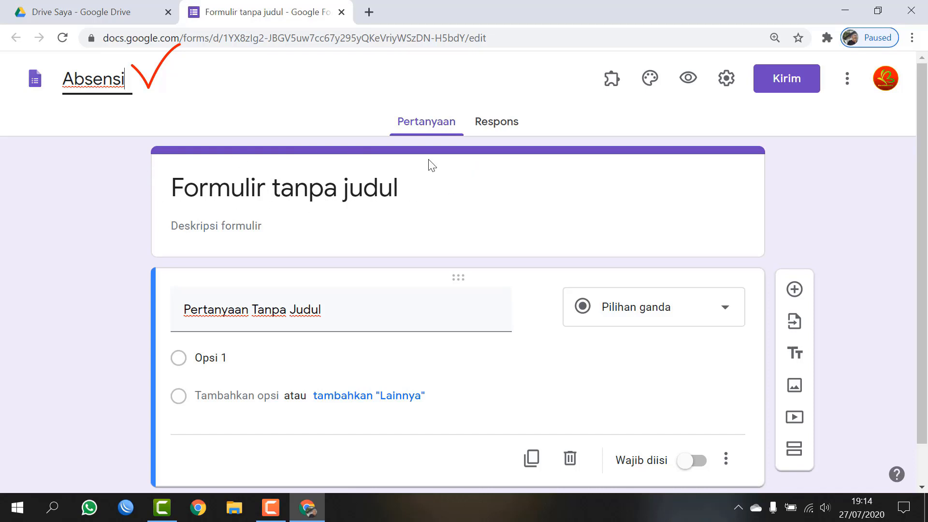
{"action": "left_click", "coordinate": [257, 189]}
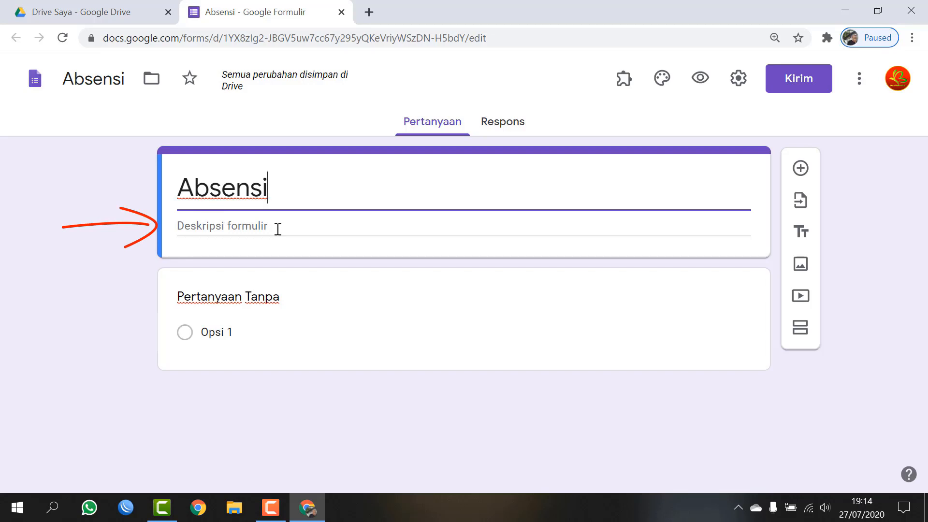
Enter the form description "Silahkan isi absensi online ini dengan benar" below the title
{"action": "left_click", "coordinate": [209, 227]}
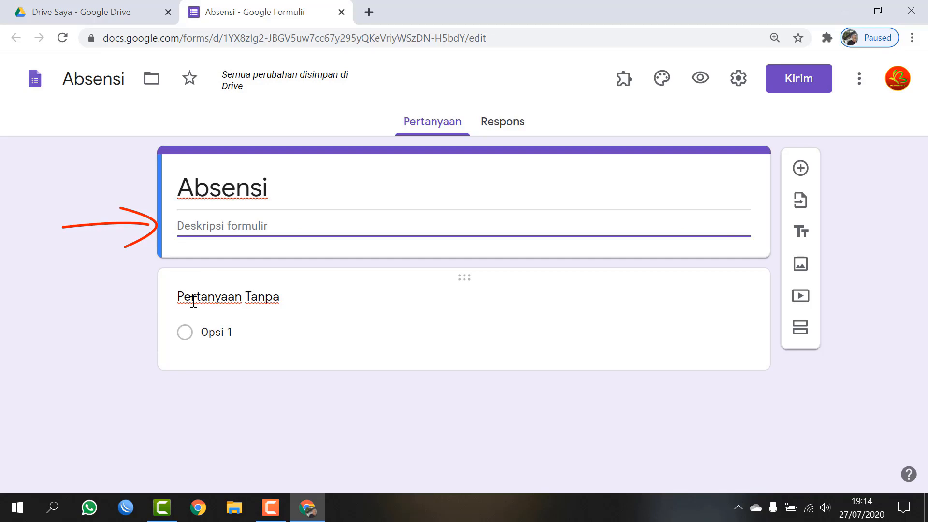
{"action": "type", "text": "Sila"}
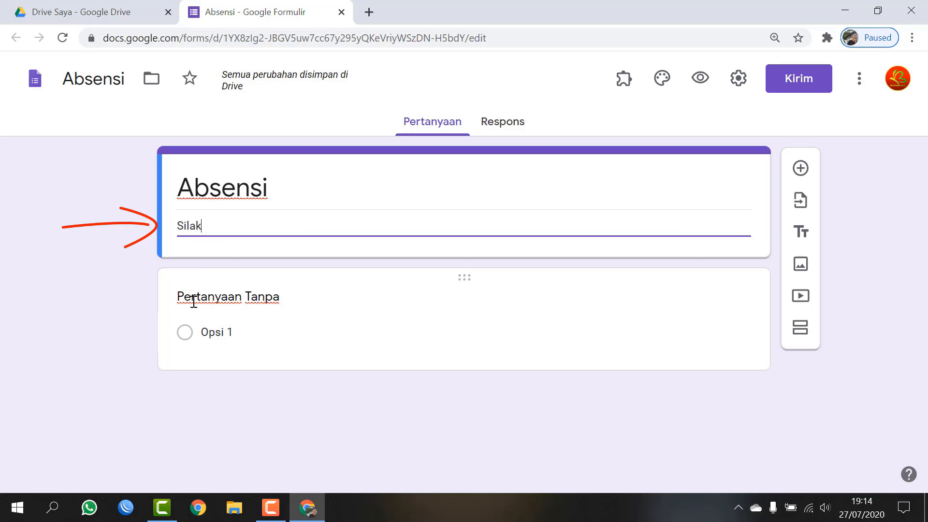
{"action": "type", "text": "hkan"}
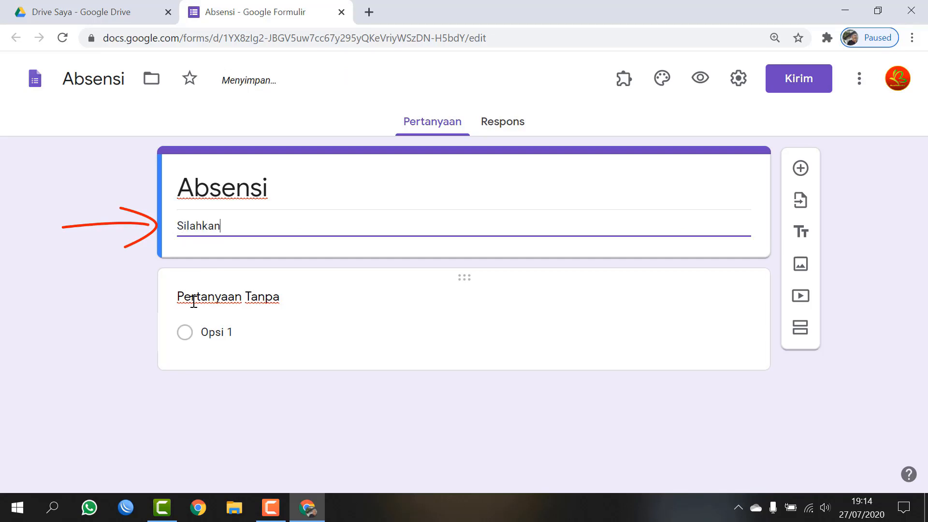
{"action": "type", "text": " isi absen"}
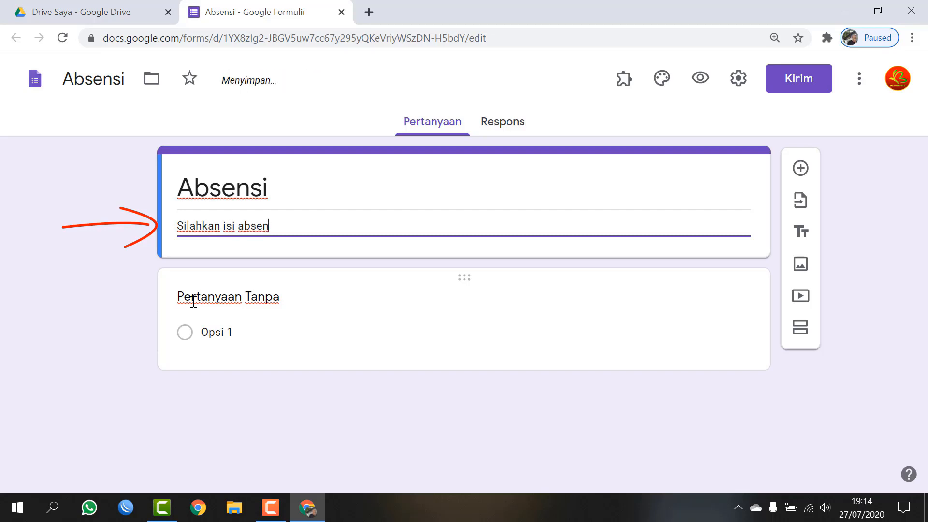
{"action": "type", "text": "si online ini de"}
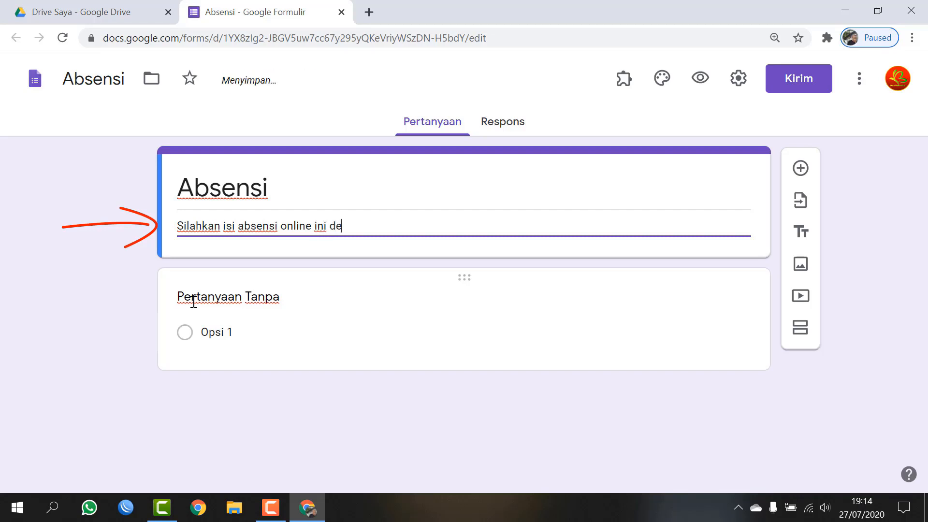
{"action": "type", "text": "ngan benar"}
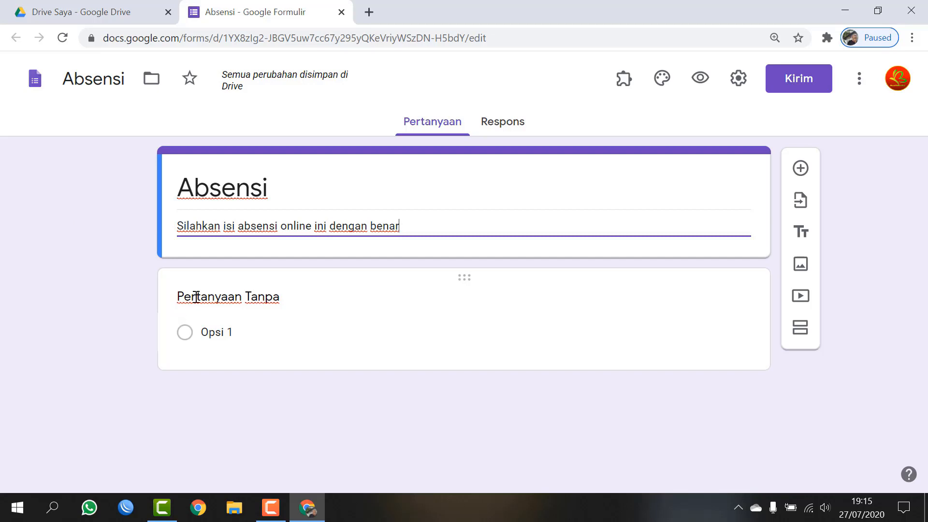
Title the first question "Nomor Absen", replacing its placeholder text
{"action": "left_click", "coordinate": [183, 298]}
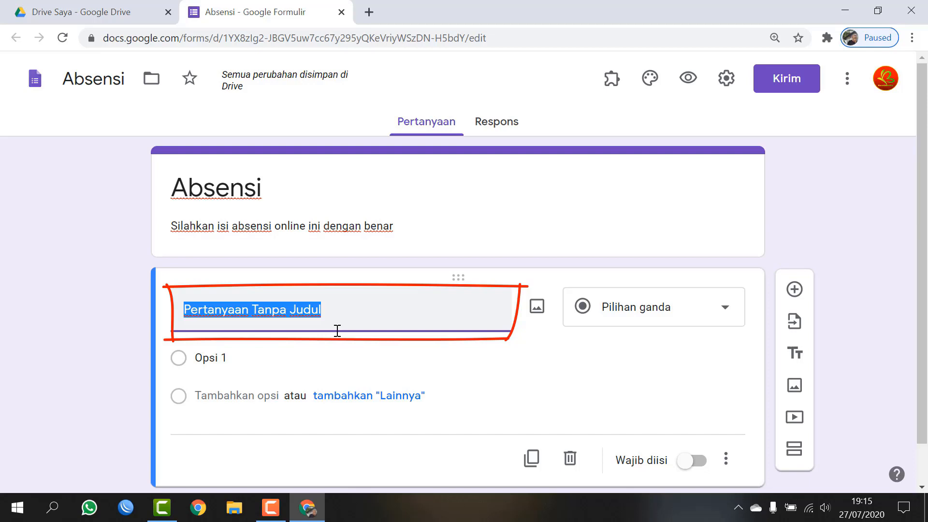
{"action": "type", "text": "Nomor "}
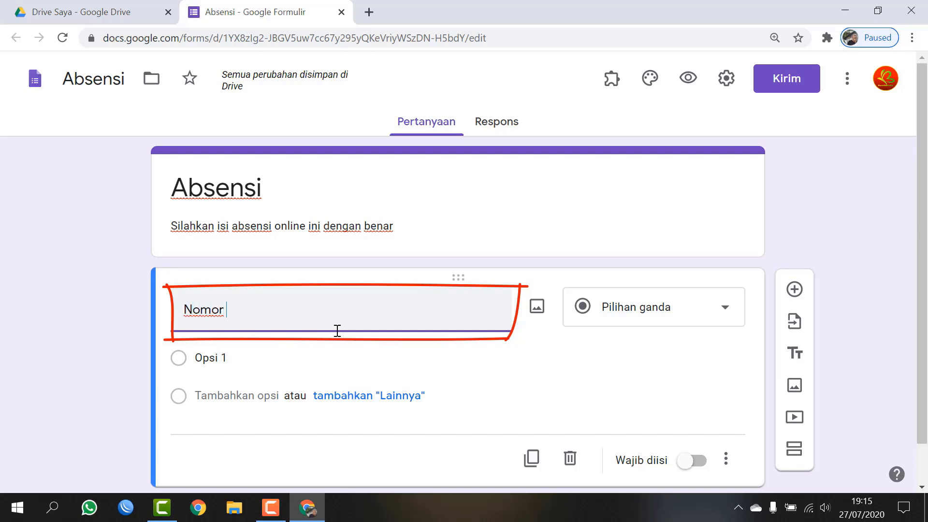
{"action": "type", "text": "Absen"}
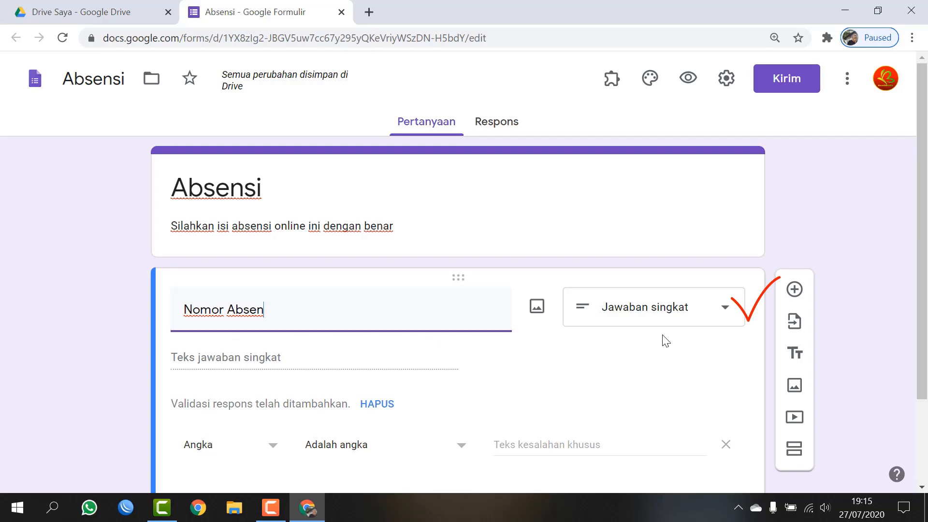
Remove the response validation from the Nomor Absen question and make the question required
{"action": "scroll", "coordinate": [660, 345], "scroll_direction": "down", "scroll_amount": 2}
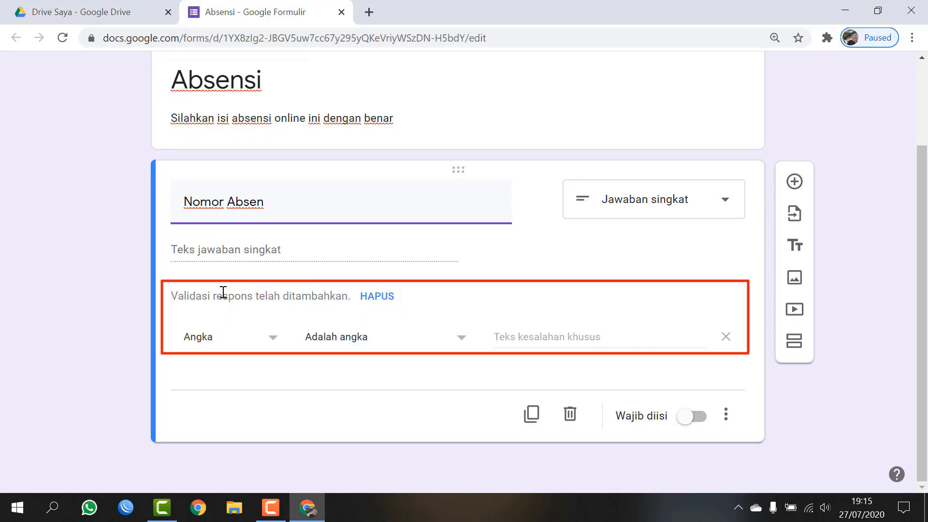
{"action": "left_click", "coordinate": [377, 296]}
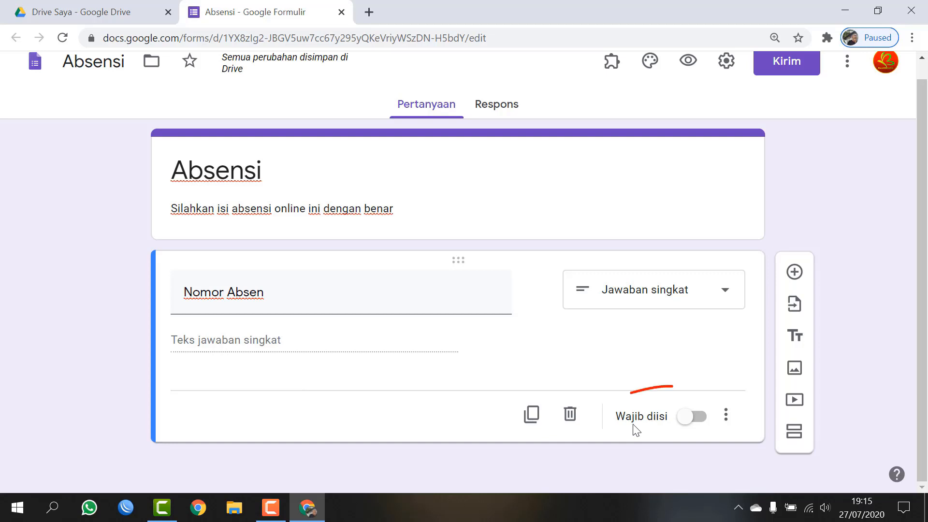
{"action": "left_click", "coordinate": [698, 418]}
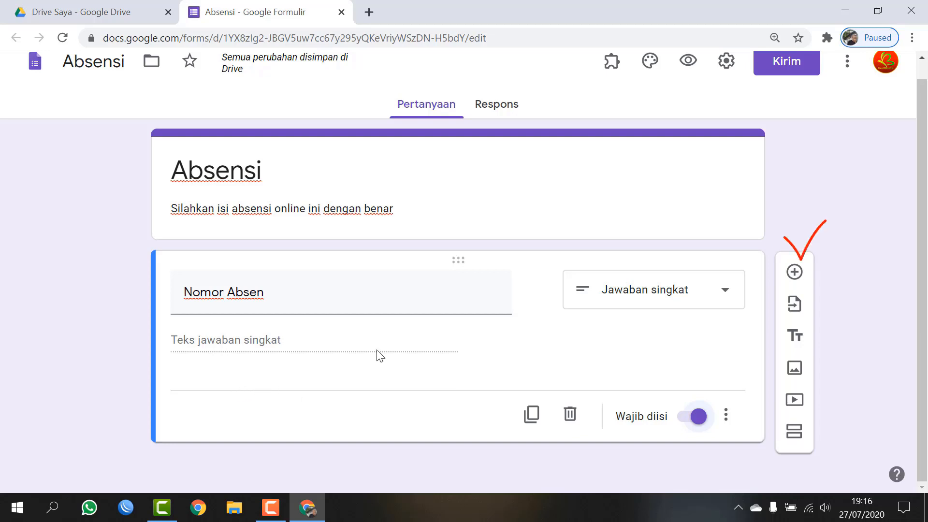
Add a second question titled "Kelas" with the answer type Pilihan ganda
{"action": "left_click", "coordinate": [794, 272]}
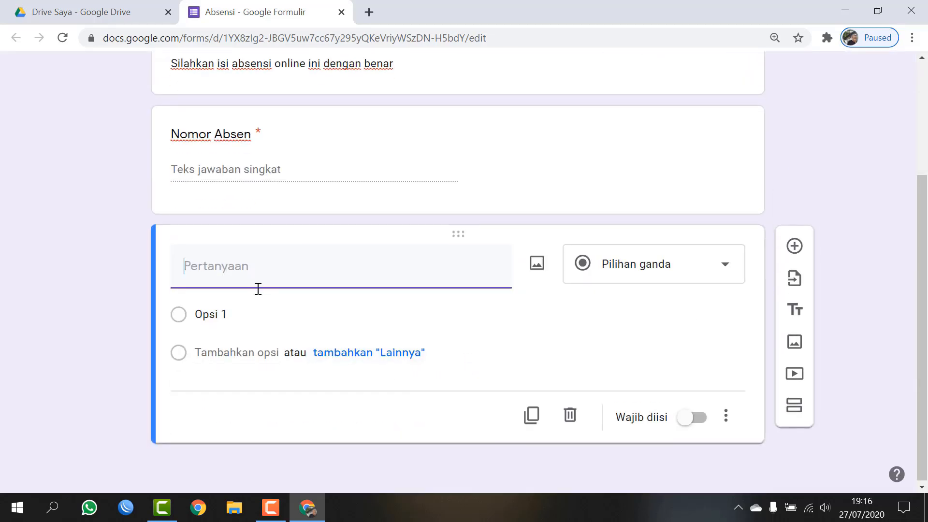
{"action": "type", "text": "Kelas"}
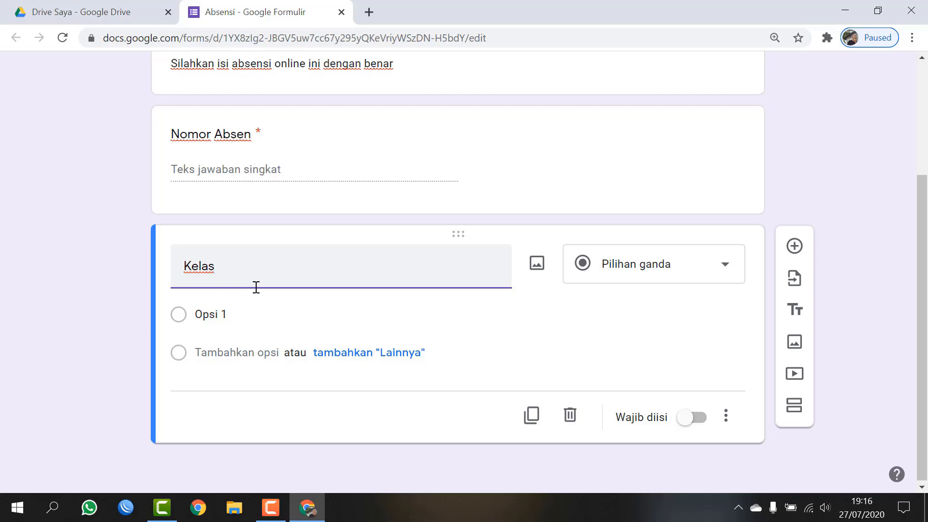
{"action": "left_click", "coordinate": [726, 270]}
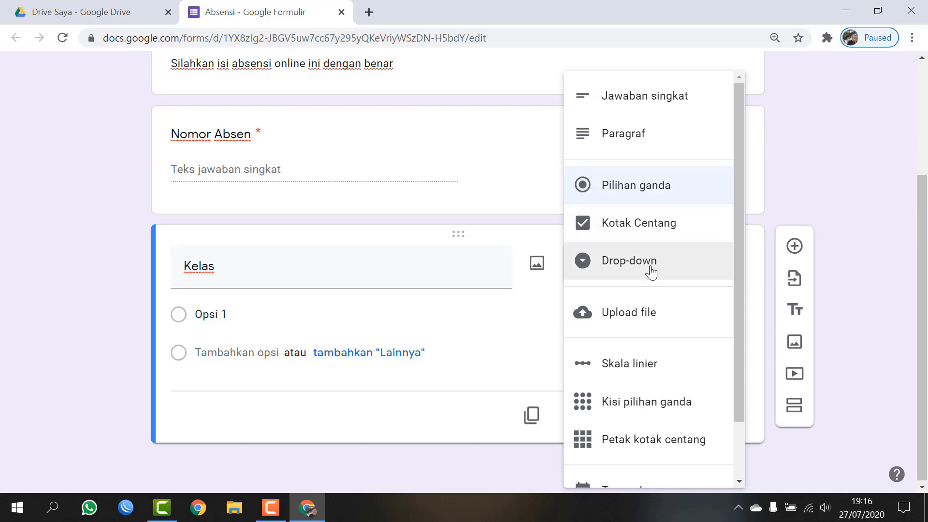
{"action": "left_click", "coordinate": [653, 185]}
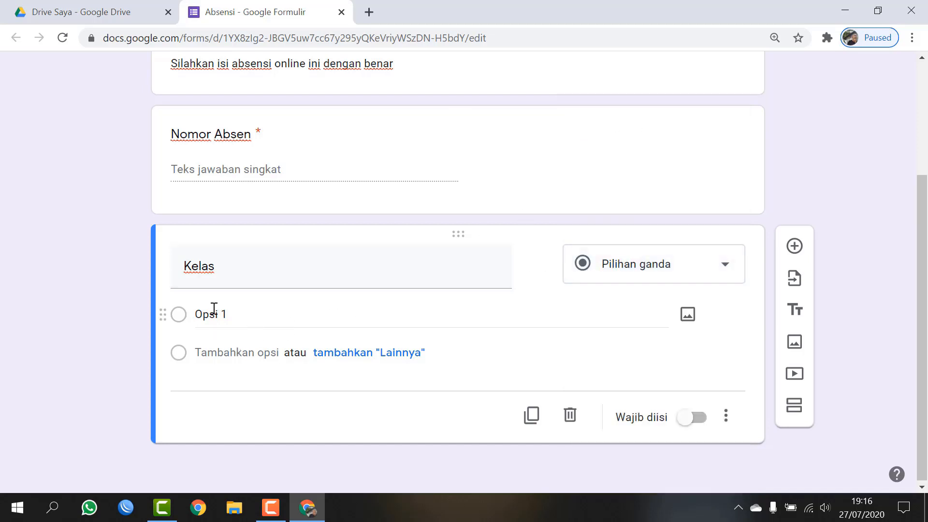
Enter three answer options for the Kelas question: 11 MM 1, 11 MM 2 and 11 MM 3
{"action": "left_click", "coordinate": [240, 312]}
{"action": "key", "text": "BackSpace"}
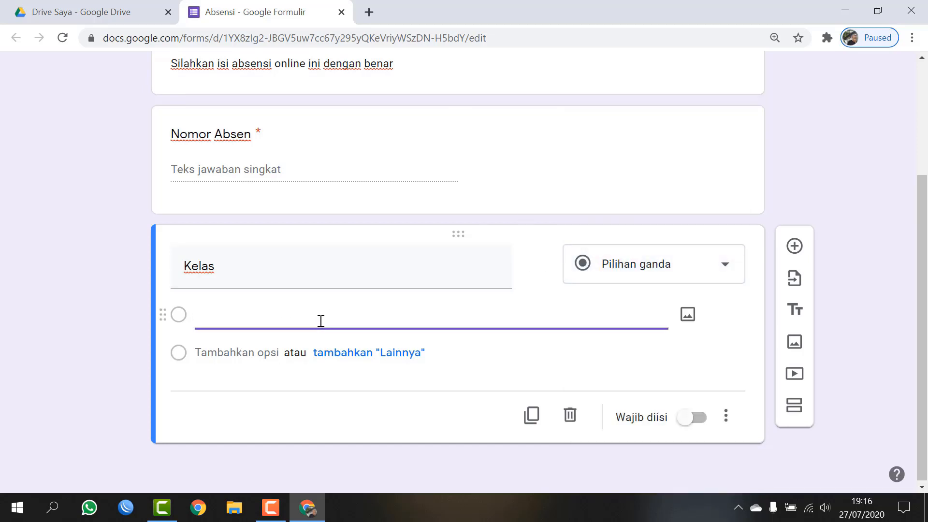
{"action": "type", "text": "11 MM 1"}
{"action": "left_click", "coordinate": [246, 353]}
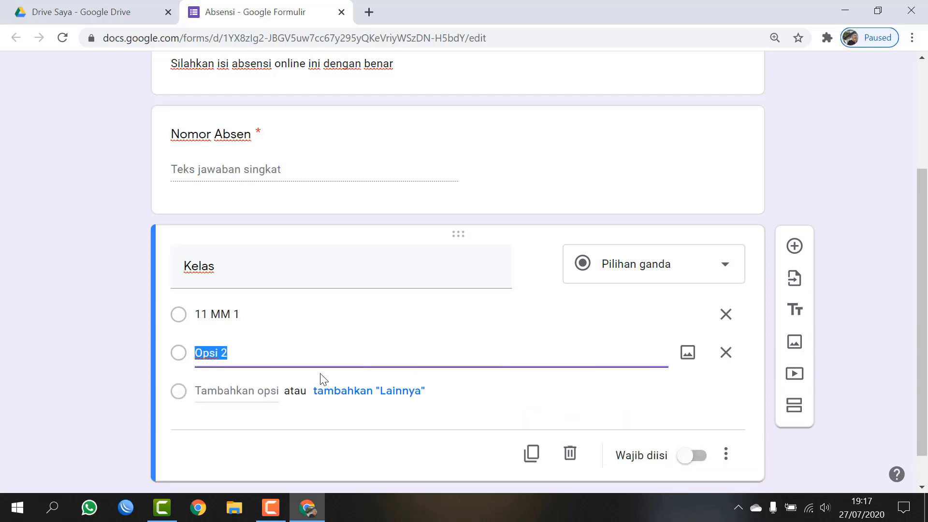
{"action": "type", "text": "11 MM 2"}
{"action": "left_click", "coordinate": [246, 390]}
{"action": "type", "text": "11 MM "}
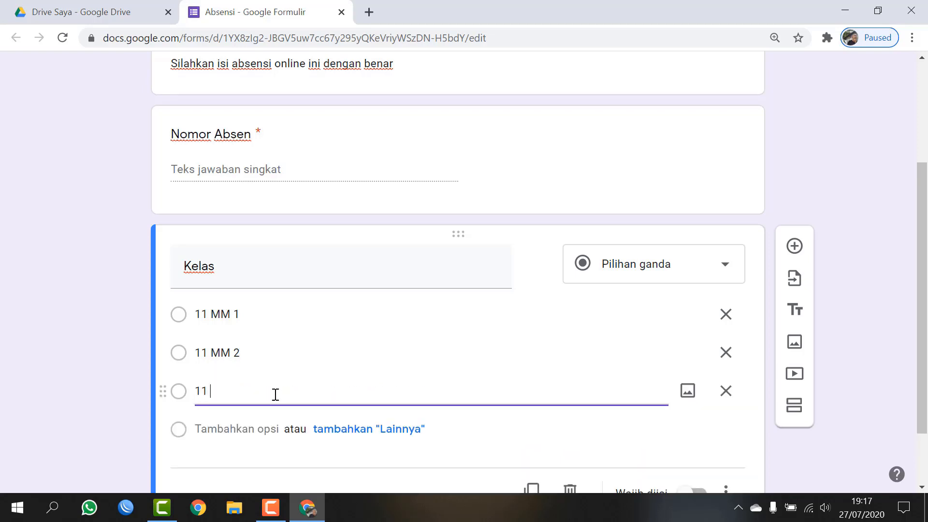
{"action": "type", "text": "3"}
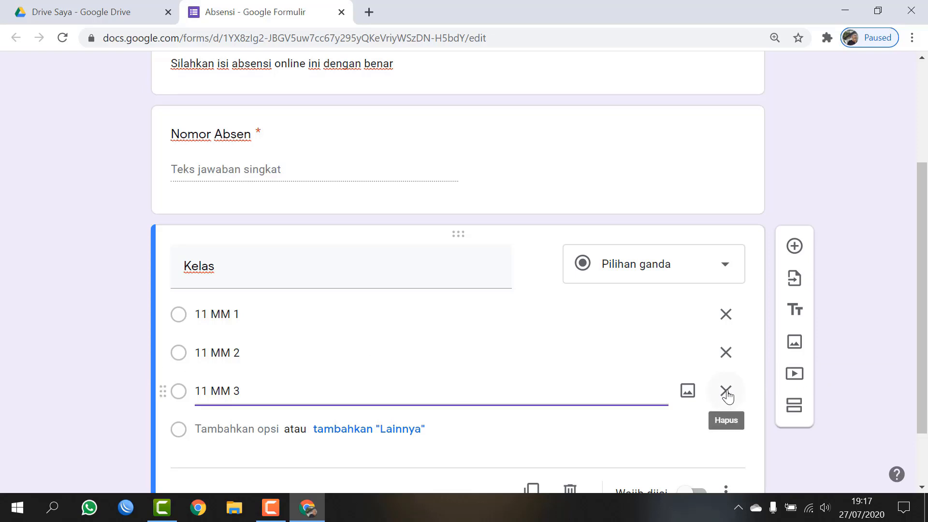
Delete the options 11 MM 3 and 11 MM 2 from the Kelas question and change its answer type to Drop-down
{"action": "scroll", "coordinate": [315, 343], "scroll_direction": "down", "scroll_amount": 2}
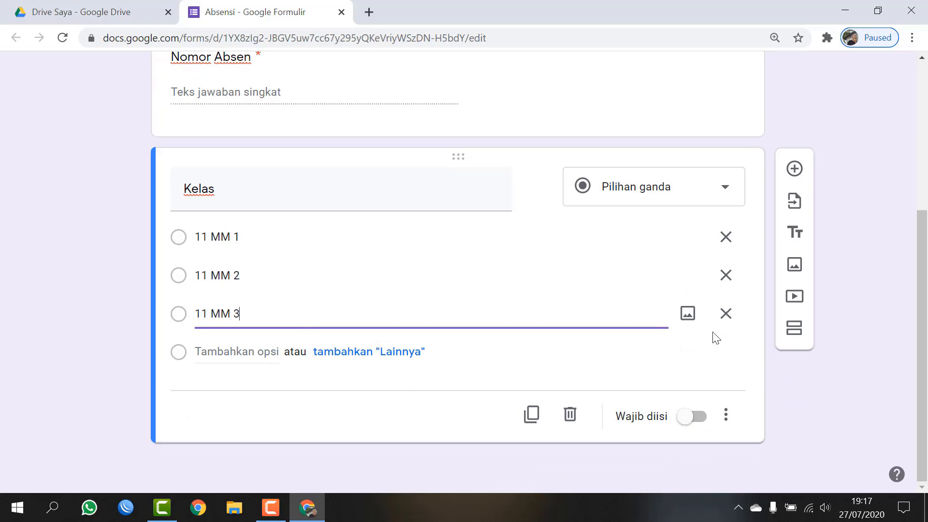
{"action": "left_click", "coordinate": [728, 315]}
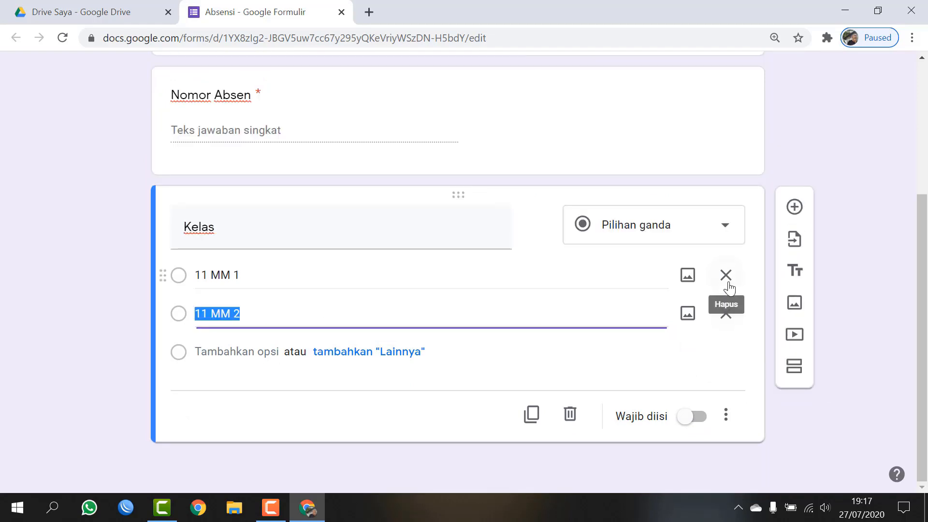
{"action": "left_click", "coordinate": [725, 314]}
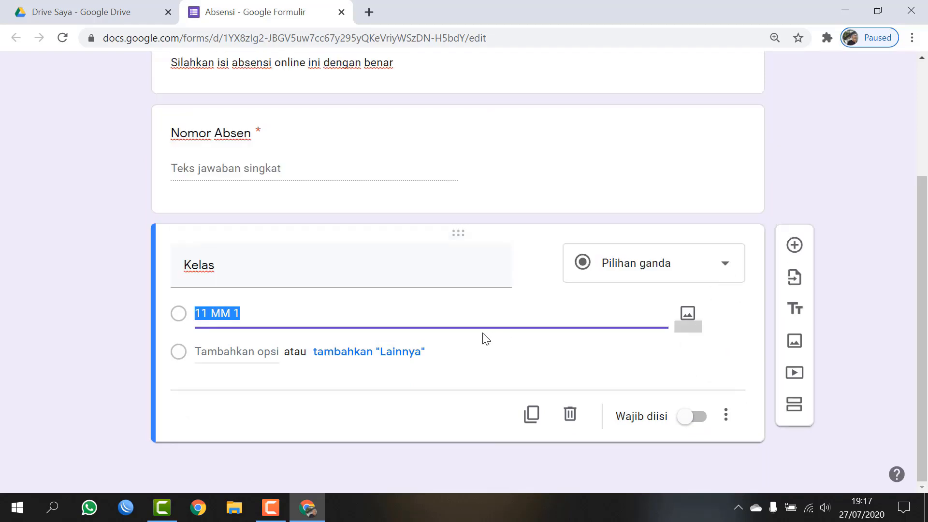
{"action": "left_click", "coordinate": [726, 266]}
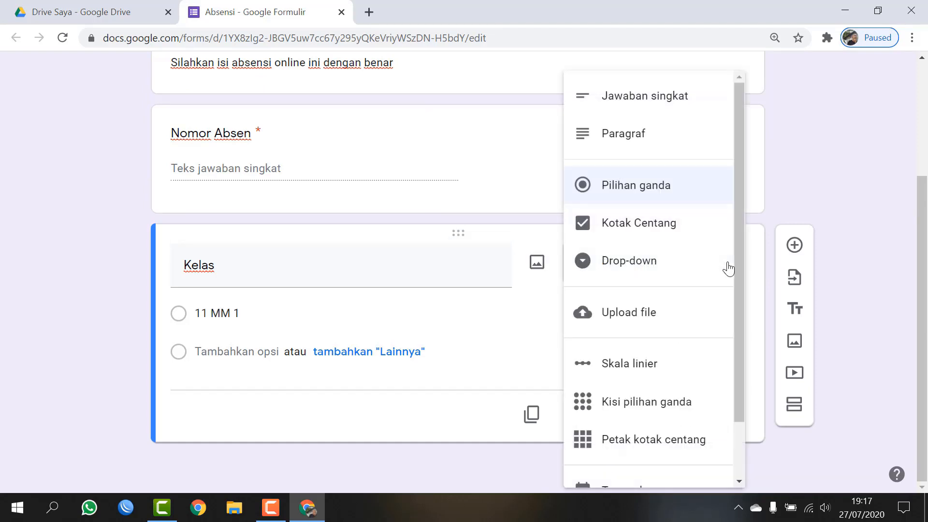
{"action": "left_click", "coordinate": [665, 267]}
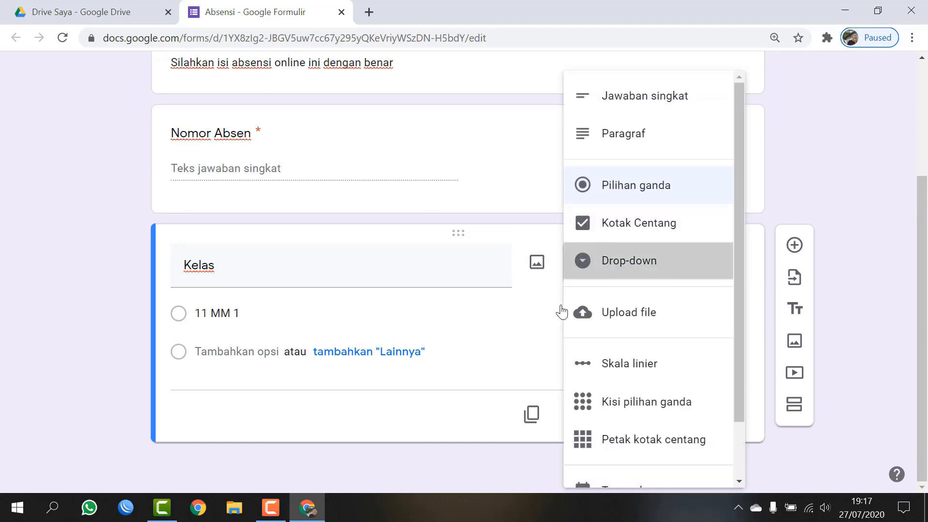
Add the options 11 MM 2 and 11 MM 3 to the Kelas drop-down question
{"action": "left_click", "coordinate": [207, 353]}
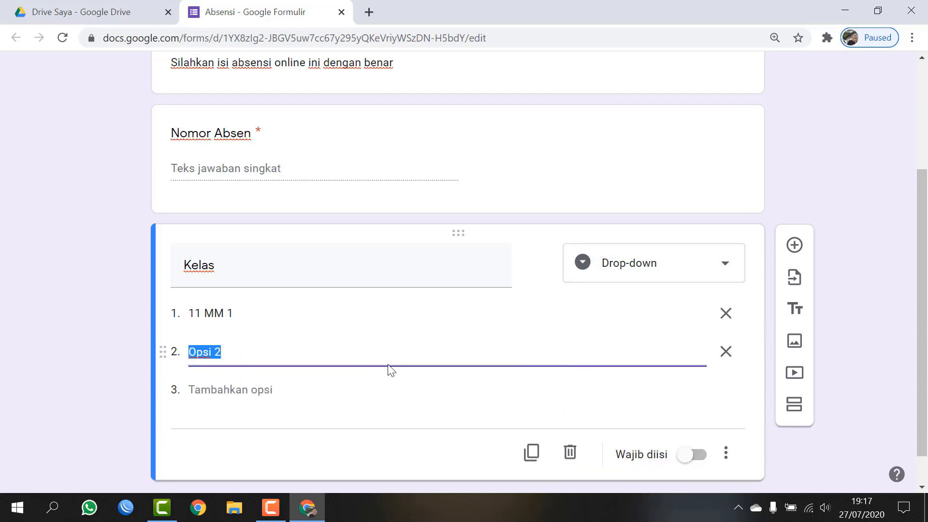
{"action": "type", "text": "11 mm"}
{"action": "key", "text": "BackSpace"}
{"action": "key", "text": "BackSpace"}
{"action": "key", "text": "BackSpace"}
{"action": "type", "text": "MM 2"}
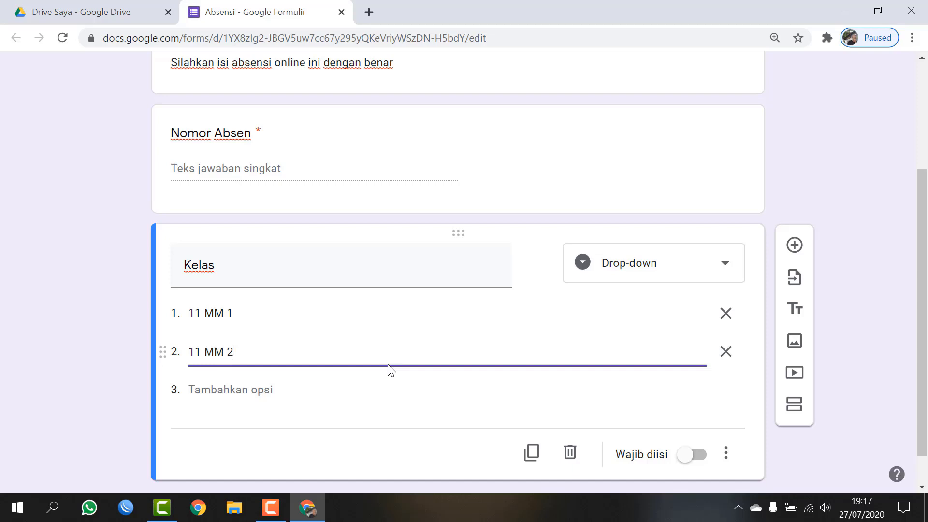
{"action": "left_click", "coordinate": [261, 389]}
{"action": "type", "text": "11 "}
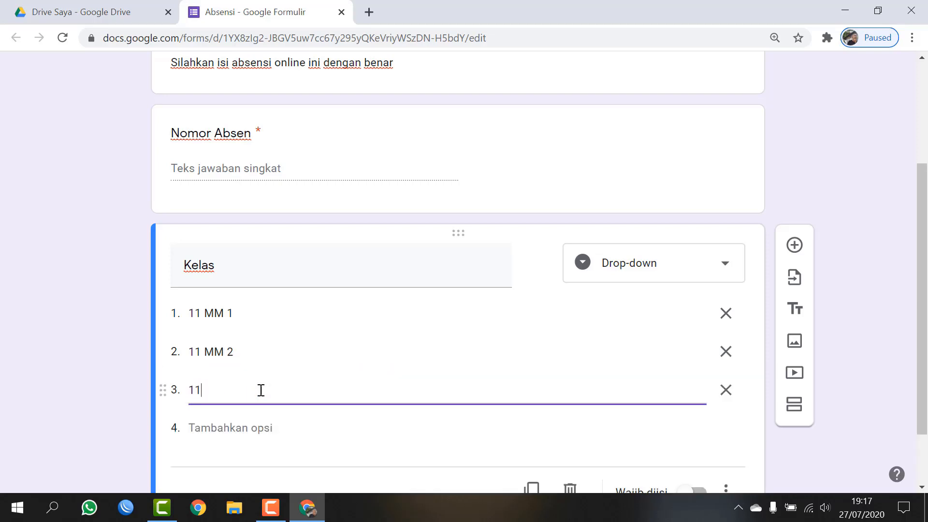
{"action": "type", "text": "MM 3"}
Delete the options 11 MM 3 and 11 MM 2 from the Kelas drop-down list
{"action": "left_click", "coordinate": [725, 390]}
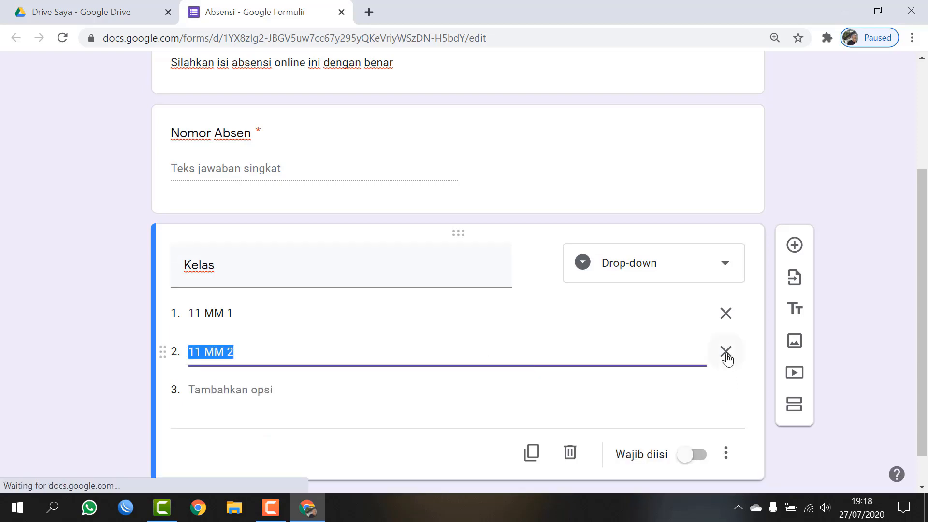
{"action": "left_click", "coordinate": [725, 352]}
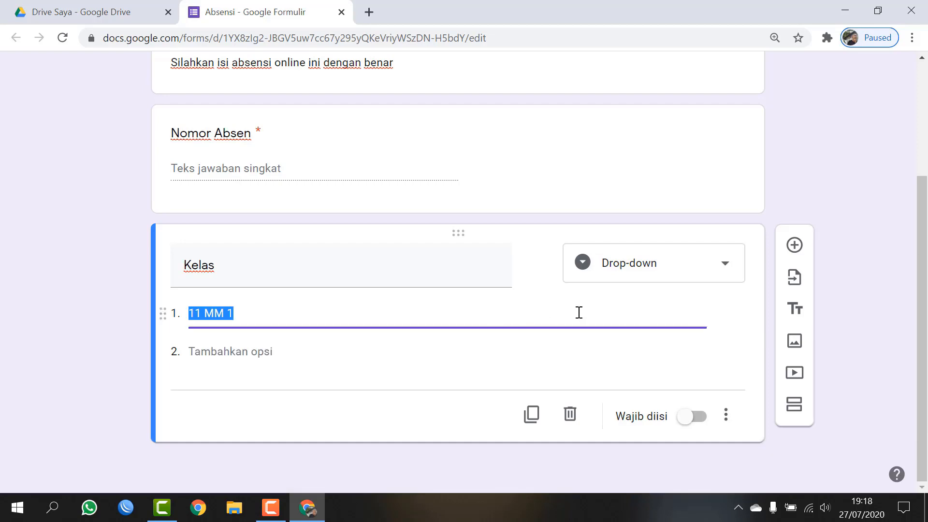
Change the answer type of the Kelas question to Jawaban singkat and make the question required
{"action": "left_click", "coordinate": [725, 270]}
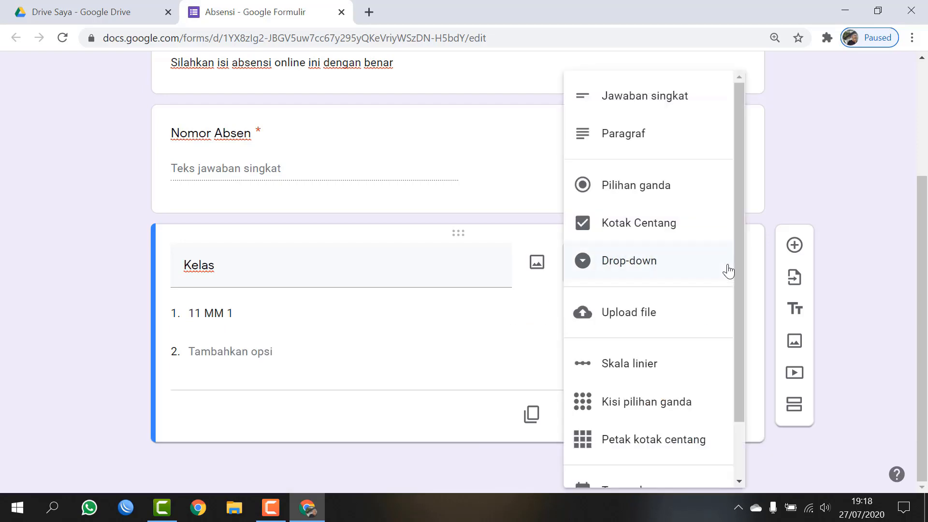
{"action": "left_click", "coordinate": [696, 97]}
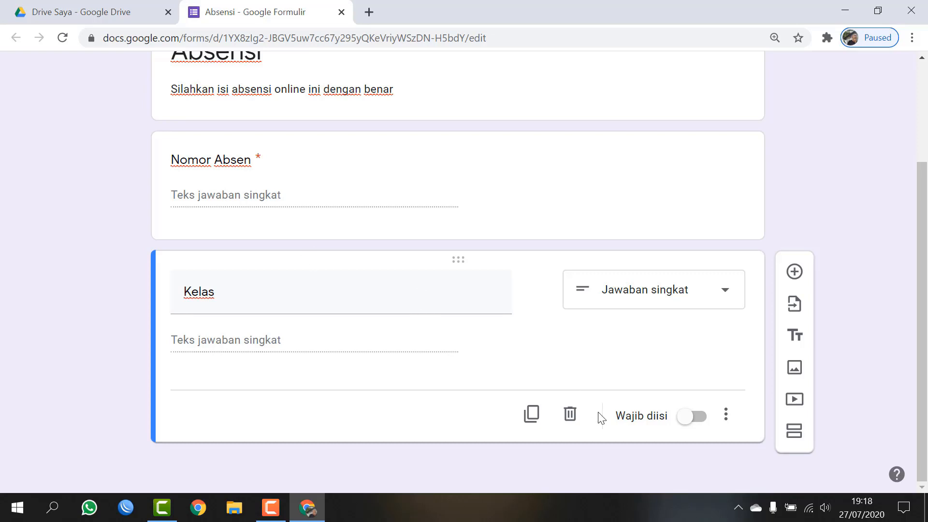
{"action": "left_click", "coordinate": [701, 418]}
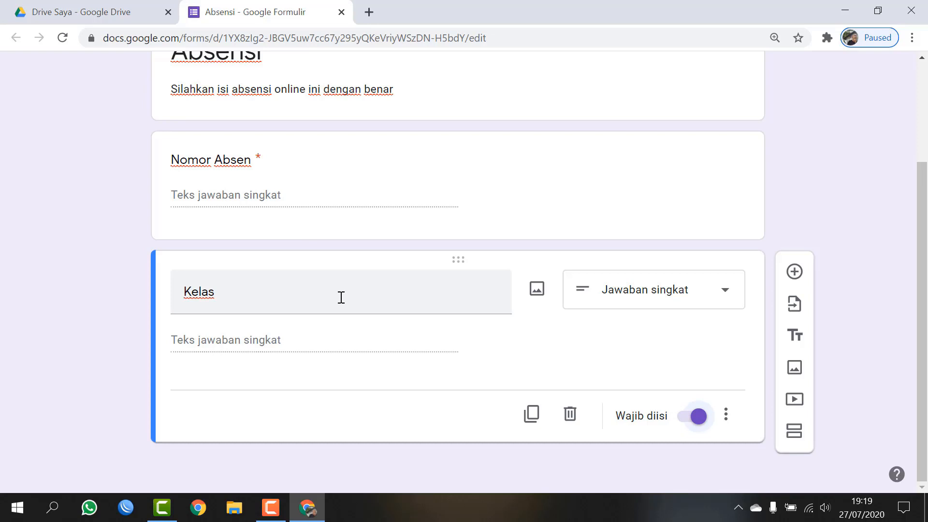
Add a required question titled "Nama Siswa" with the answer type Jawaban singkat below the Kelas question
{"action": "left_click", "coordinate": [794, 273]}
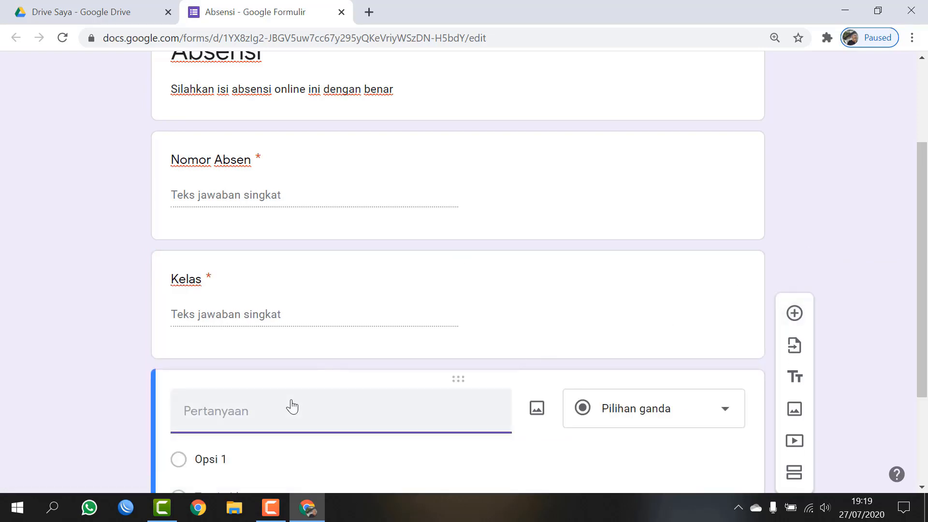
{"action": "type", "text": "Nama Siswa"}
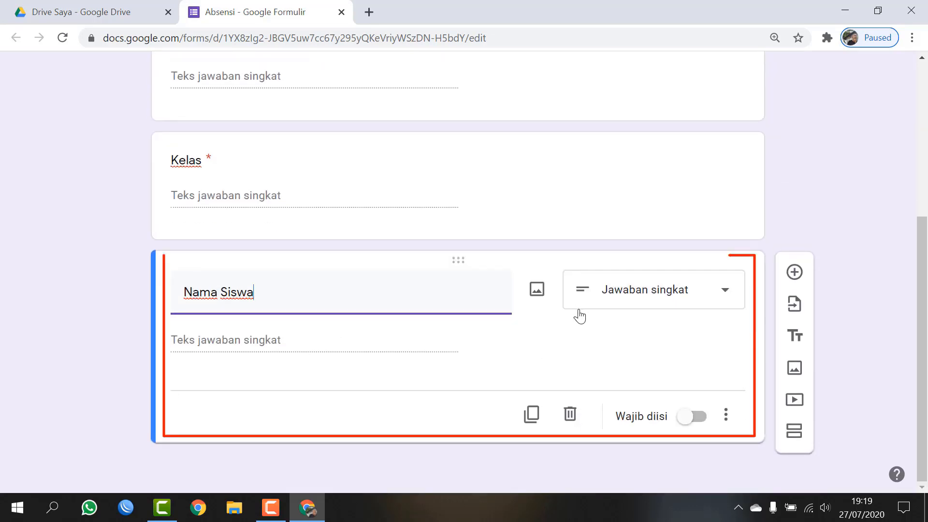
{"action": "left_click", "coordinate": [697, 419]}
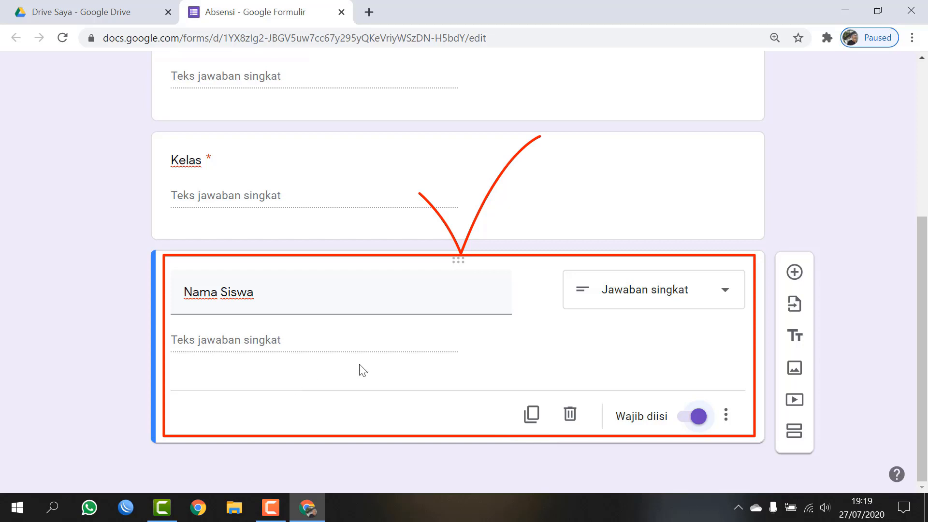
Add a required Pilihan ganda question titled "Kehadiran Siswa" with the options Hadir and Izin
{"action": "left_click", "coordinate": [793, 272]}
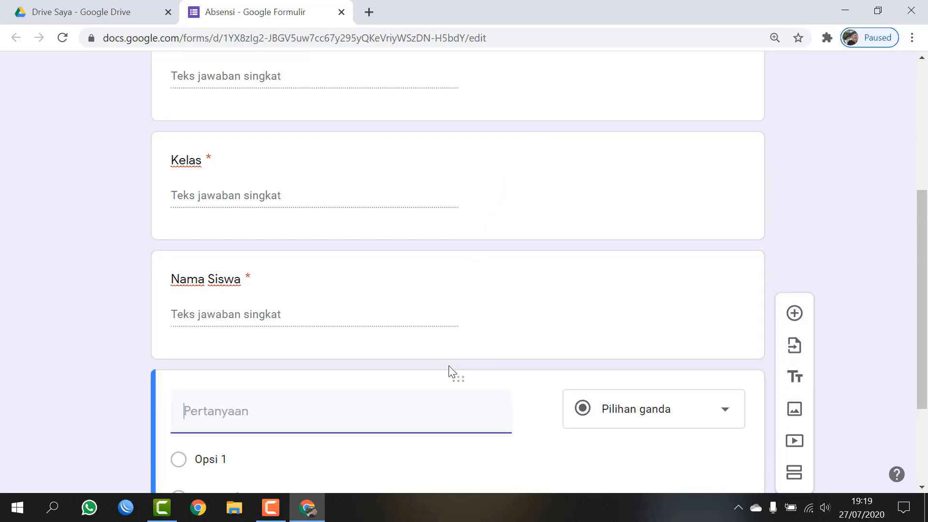
{"action": "type", "text": "Kehadiran Siswa"}
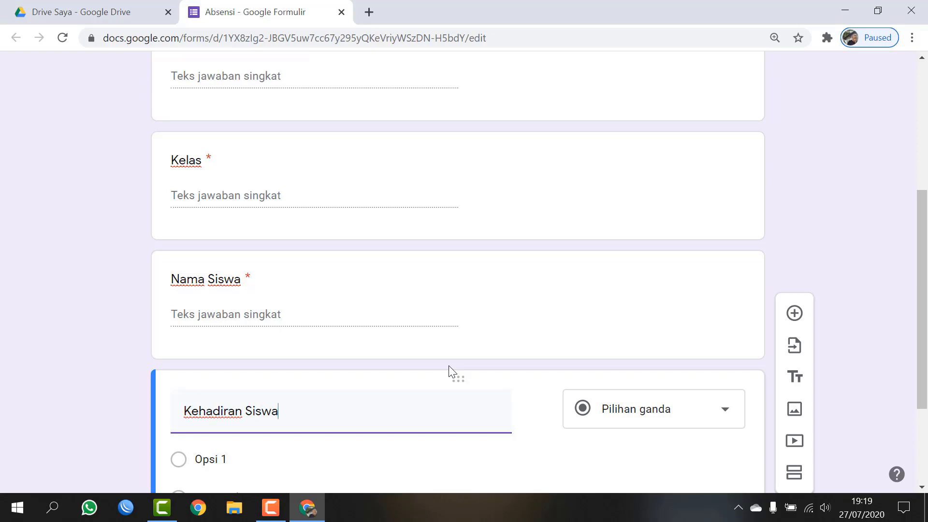
{"action": "scroll", "coordinate": [451, 363], "scroll_direction": "down", "scroll_amount": 3}
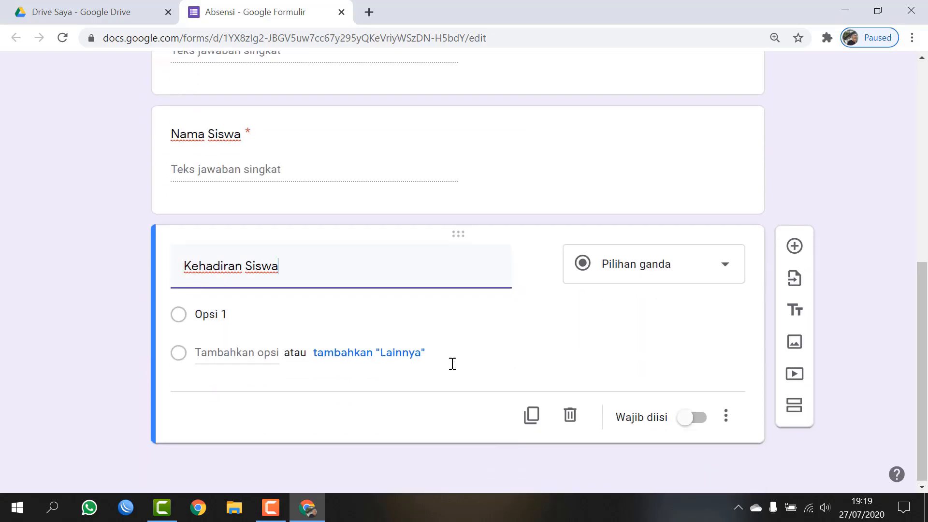
{"action": "left_click", "coordinate": [213, 317]}
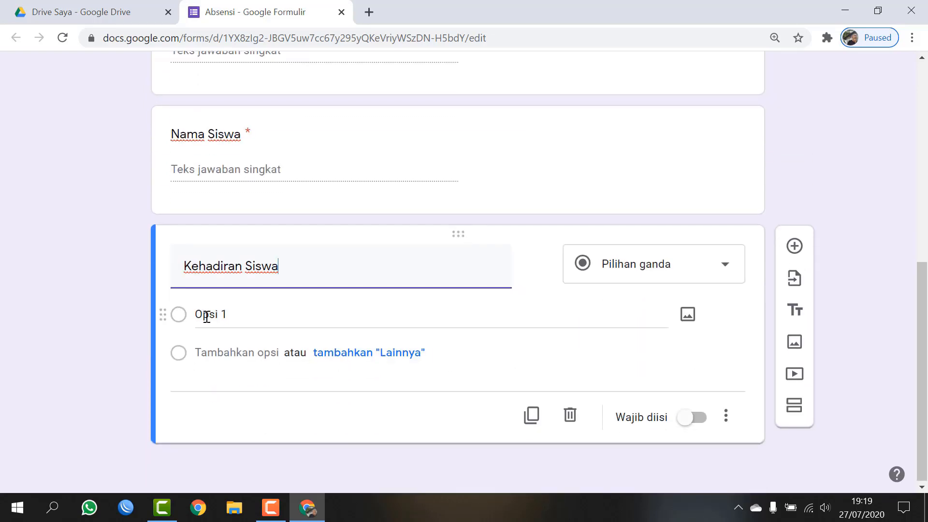
{"action": "left_click", "coordinate": [207, 317]}
{"action": "type", "text": "Hadir"}
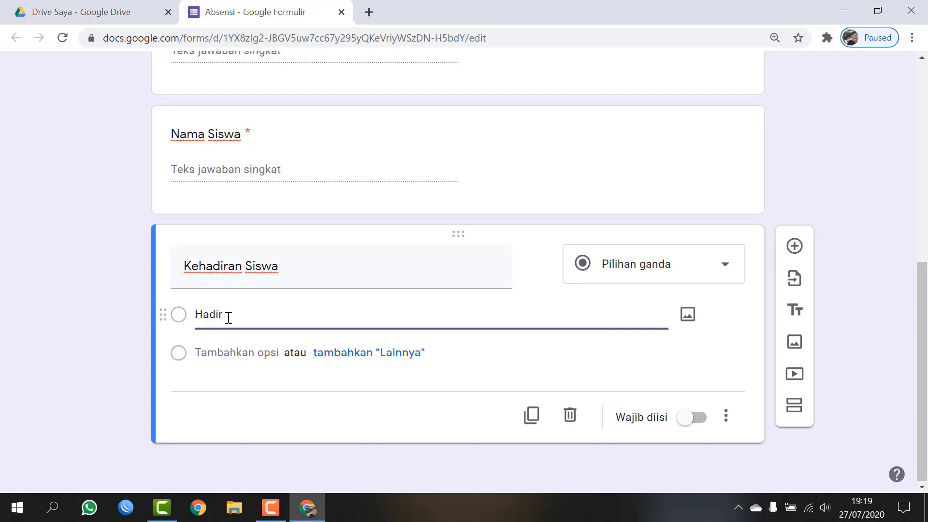
{"action": "left_click", "coordinate": [225, 354]}
{"action": "type", "text": "I"}
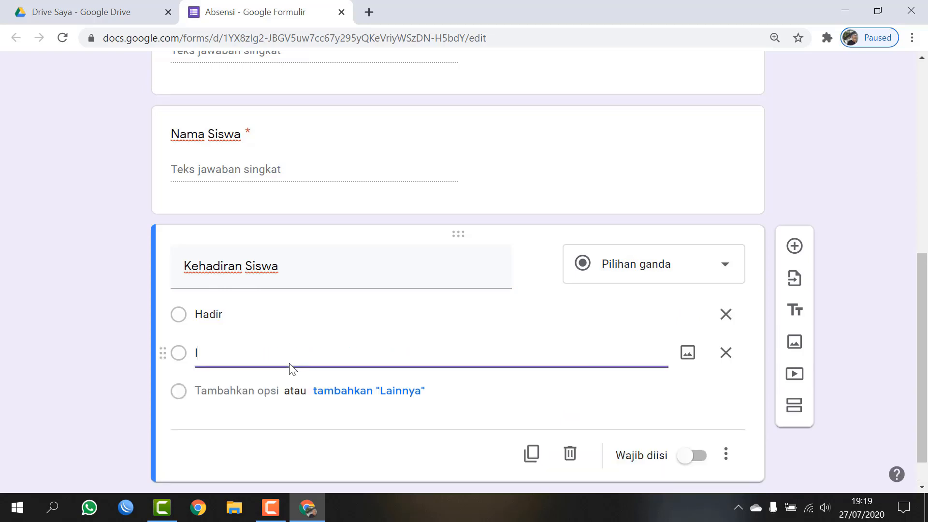
{"action": "type", "text": "zin"}
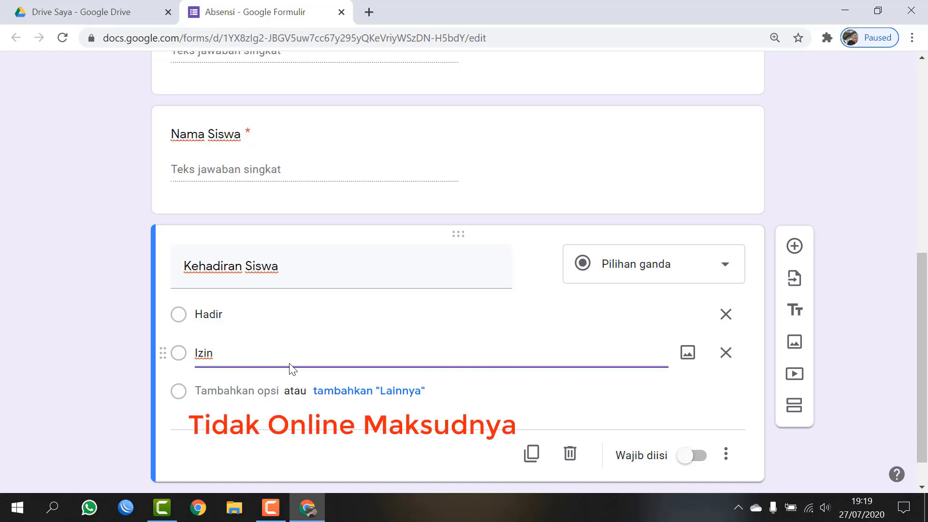
{"action": "left_click", "coordinate": [700, 464]}
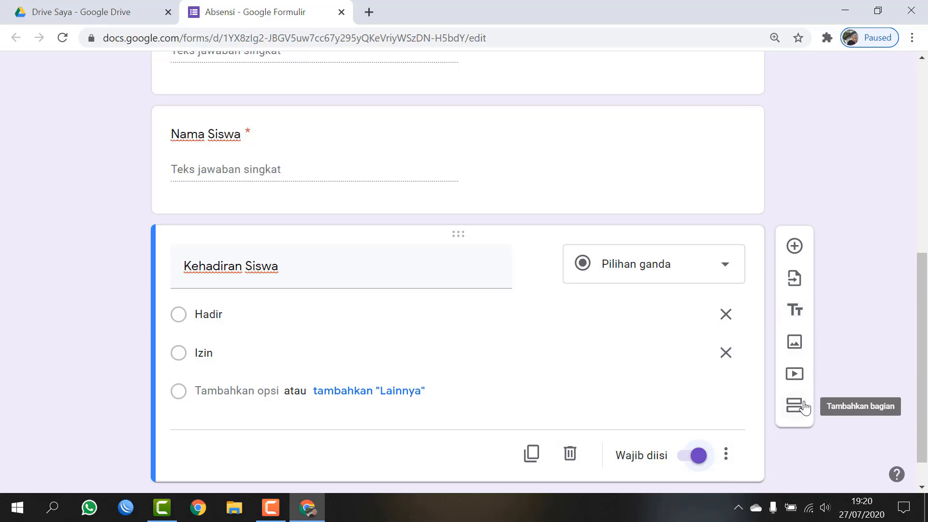
Add a second section after the Kehadiran Siswa question and title it "keterangan Izin"
{"action": "scroll", "coordinate": [316, 261], "scroll_direction": "up", "scroll_amount": 8}
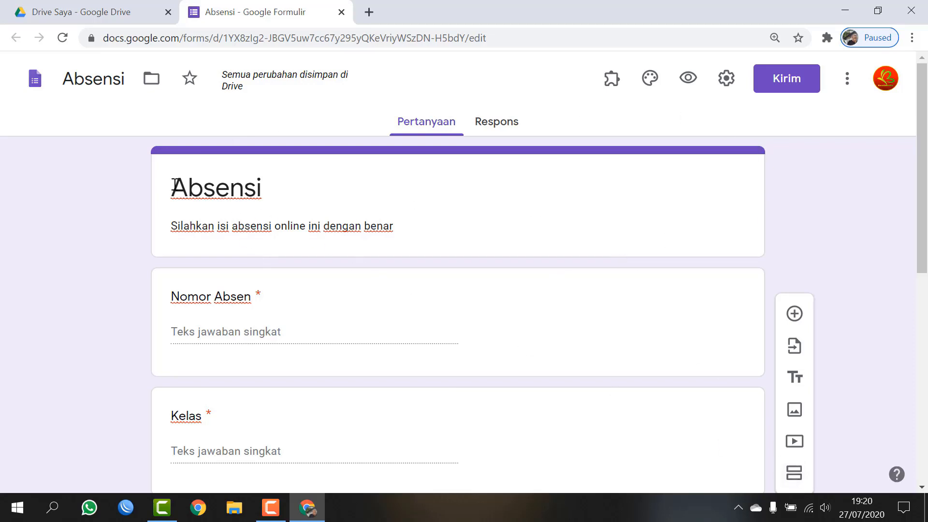
{"action": "scroll", "coordinate": [464, 290], "scroll_direction": "down", "scroll_amount": 8}
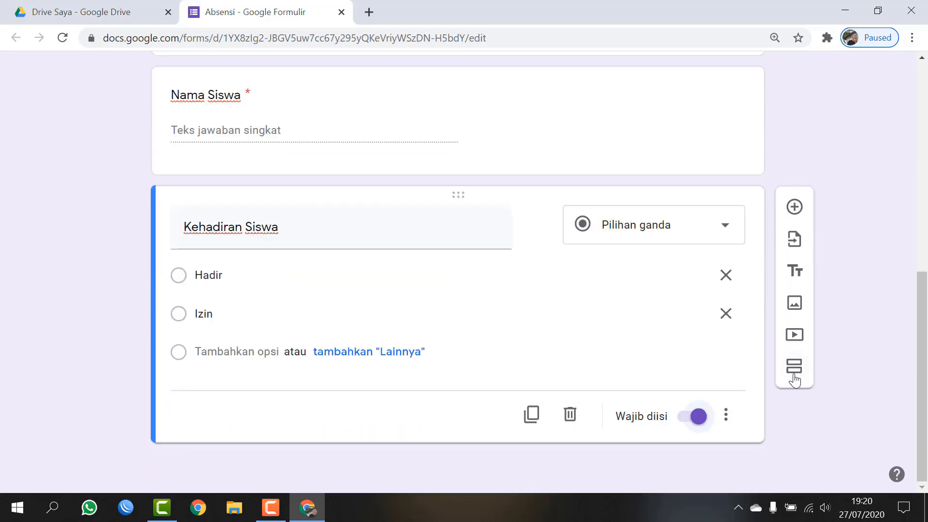
{"action": "left_click", "coordinate": [793, 370]}
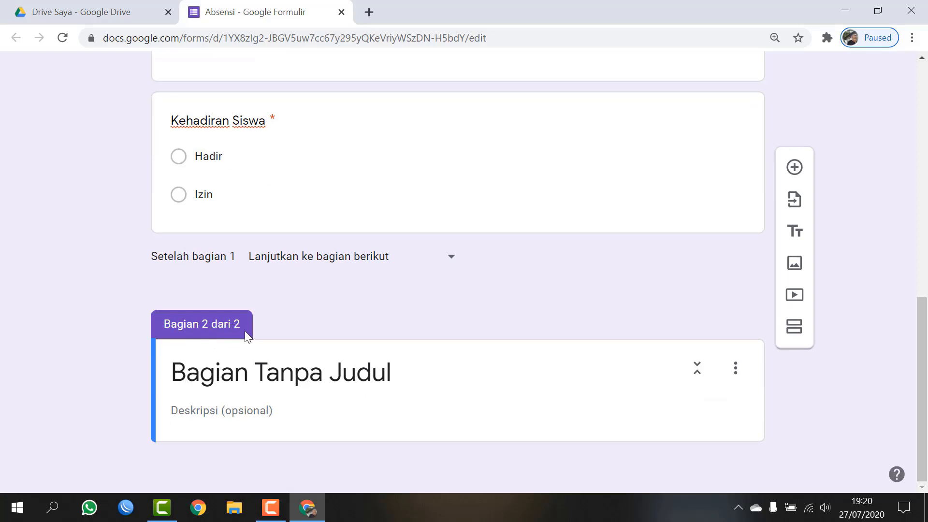
{"action": "scroll", "coordinate": [327, 303], "scroll_direction": "up", "scroll_amount": 15}
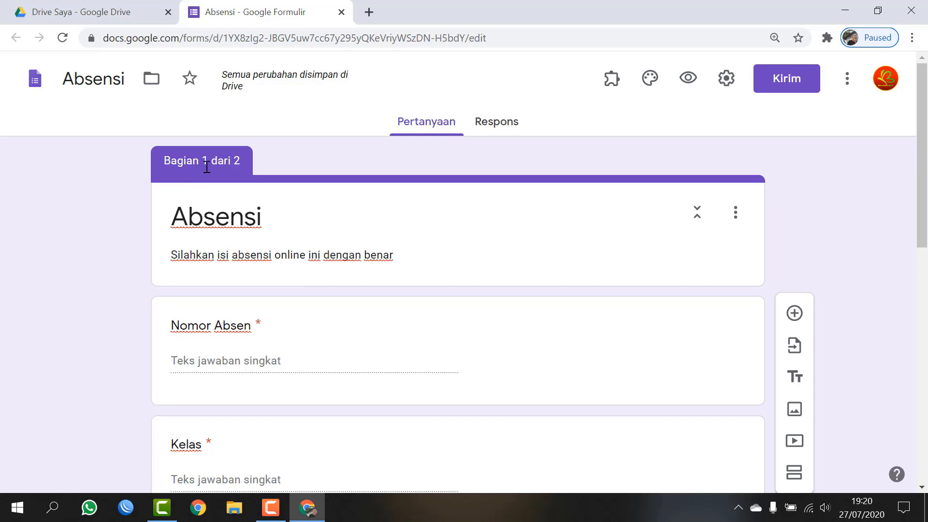
{"action": "scroll", "coordinate": [385, 298], "scroll_direction": "down", "scroll_amount": 8}
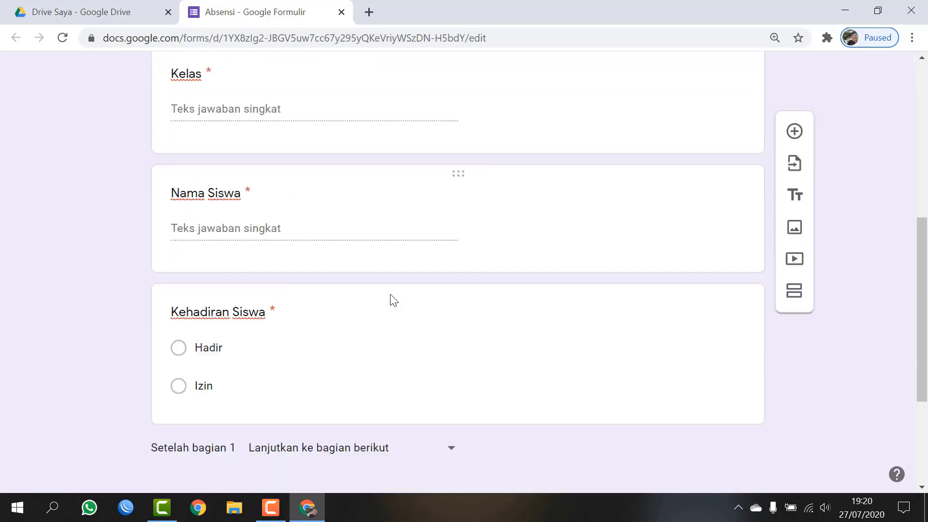
{"action": "scroll", "coordinate": [394, 300], "scroll_direction": "down", "scroll_amount": 4}
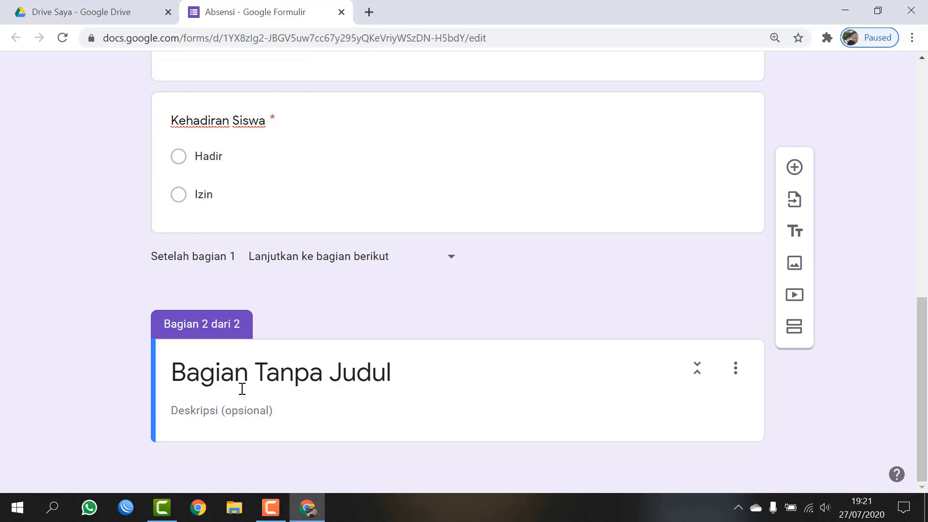
{"action": "left_click", "coordinate": [207, 372]}
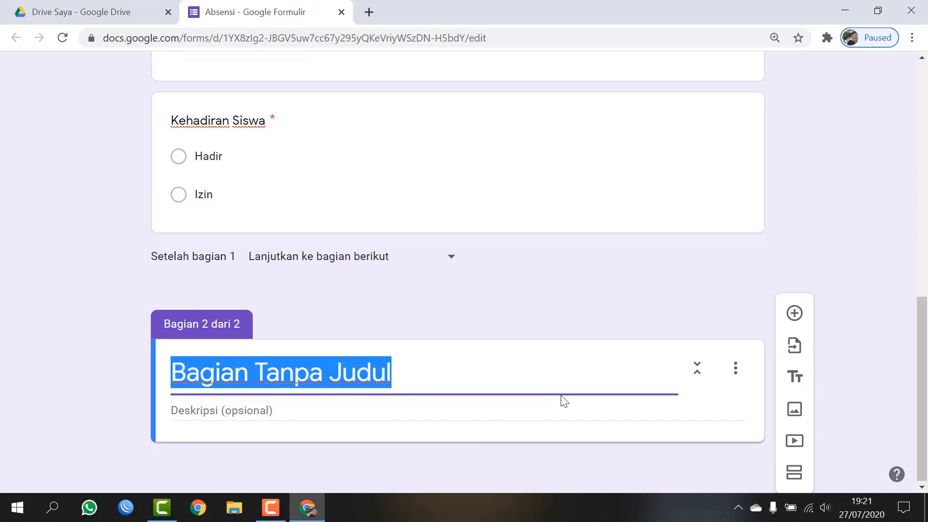
{"action": "type", "text": "keteran"}
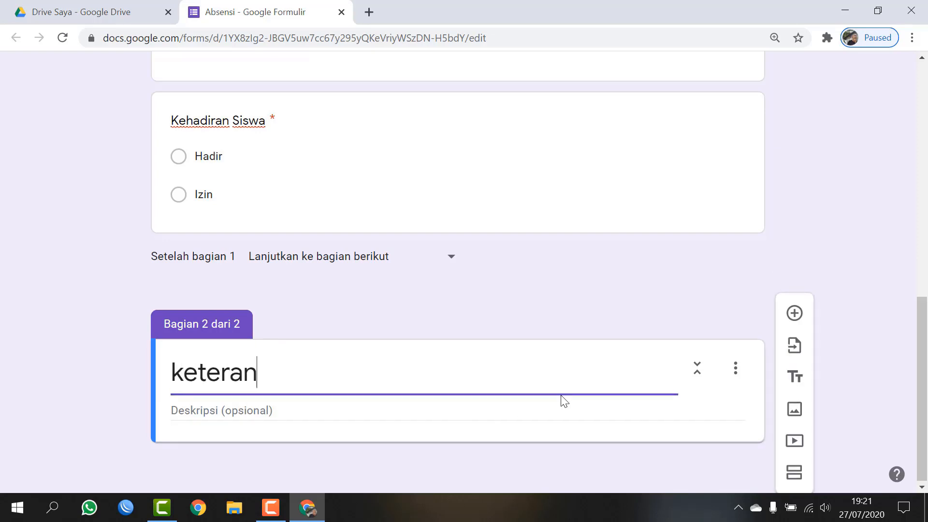
{"action": "type", "text": "gan Iz"}
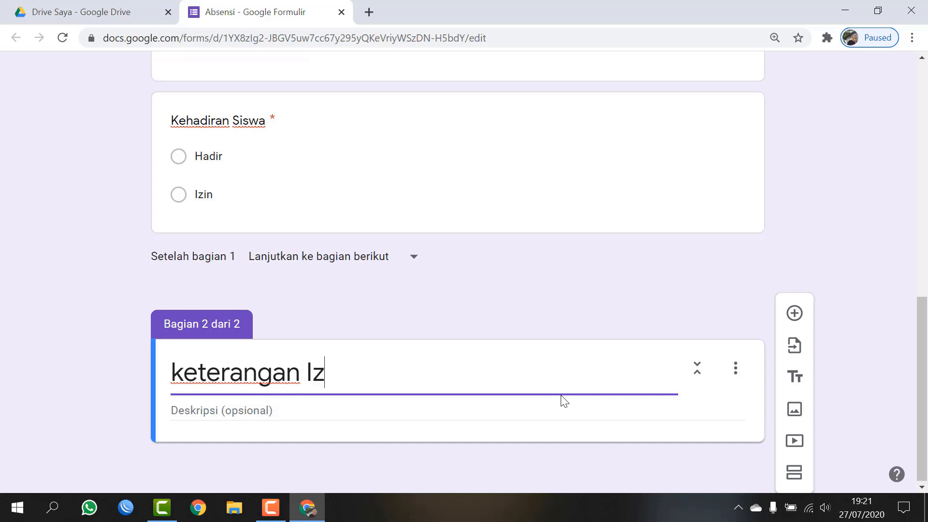
{"action": "type", "text": "in"}
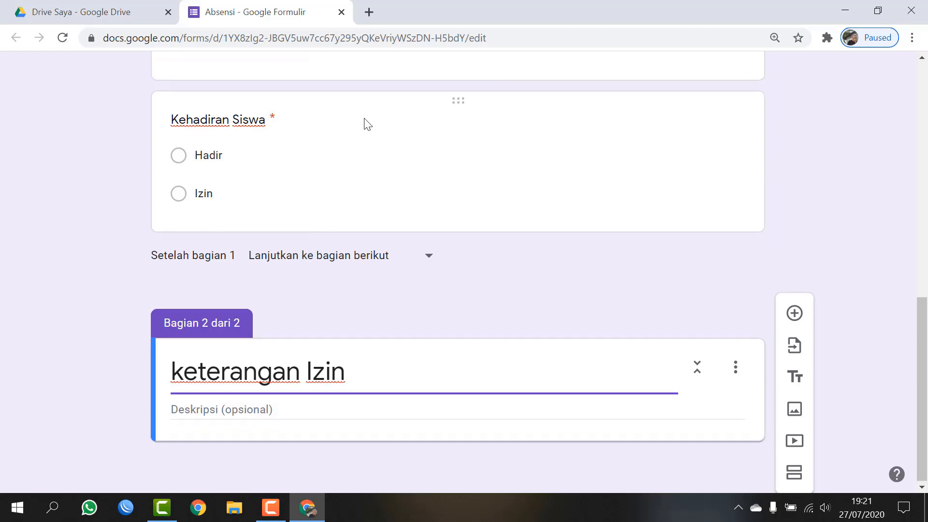
Turn on "Buka bagian berdasarkan jawaban" for the Kehadiran Siswa question
{"action": "left_click", "coordinate": [288, 144]}
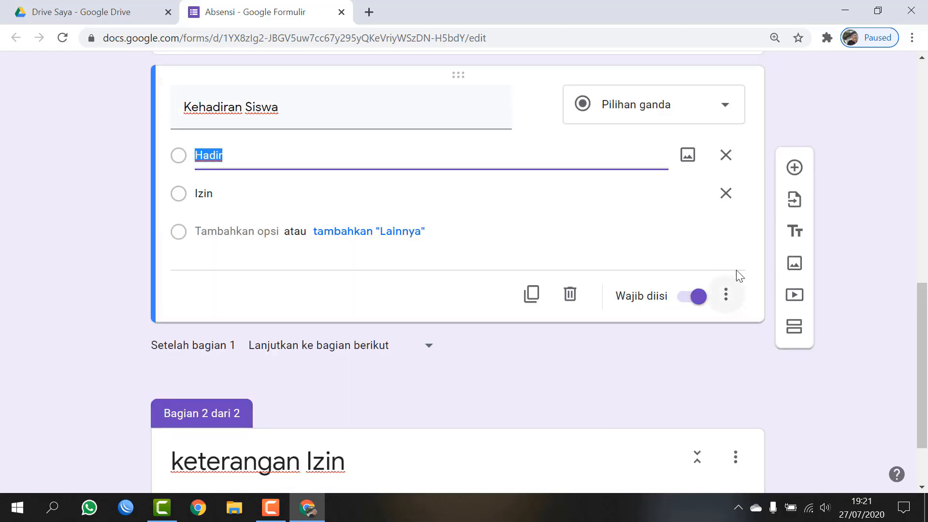
{"action": "left_click", "coordinate": [726, 297]}
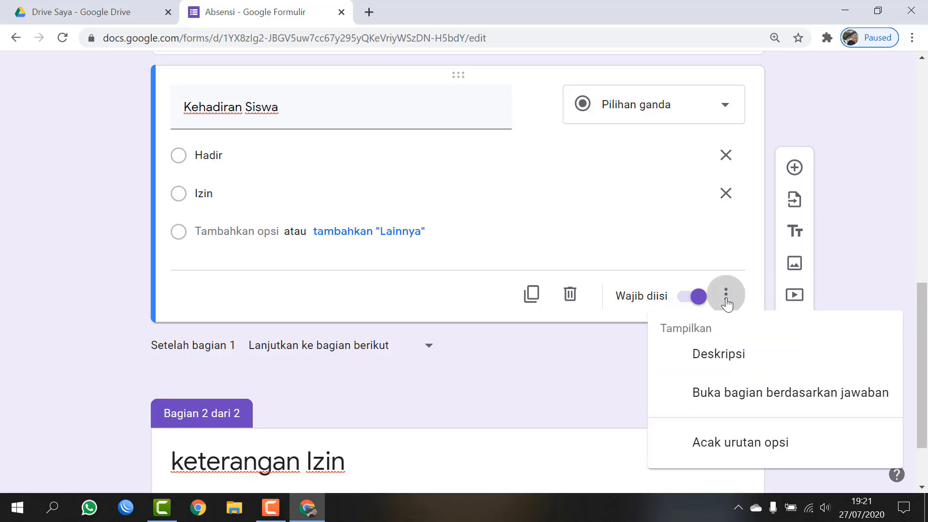
{"action": "left_click", "coordinate": [737, 399]}
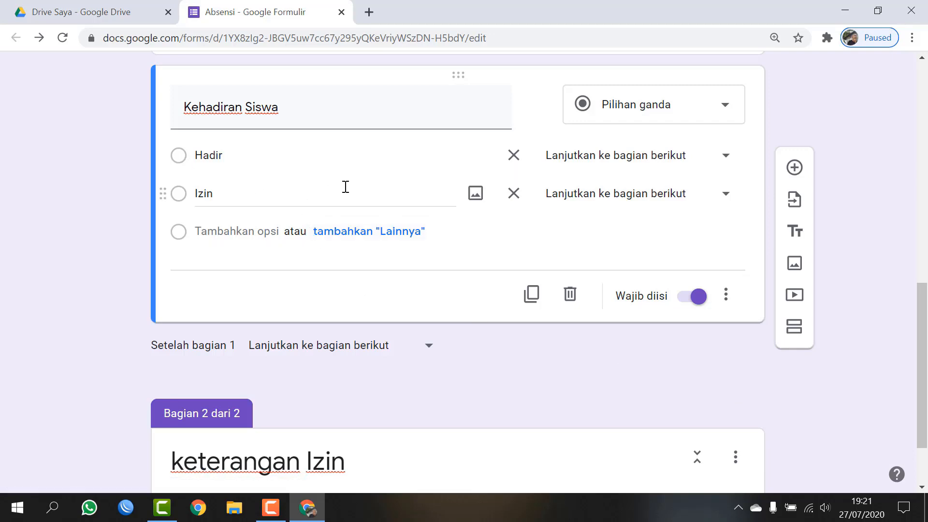
Route the Hadir answer of Kehadiran Siswa to "Kirim formulir" and the Izin answer to "Buka bagian 2 (keterangan Izin)"
{"action": "left_click", "coordinate": [728, 161]}
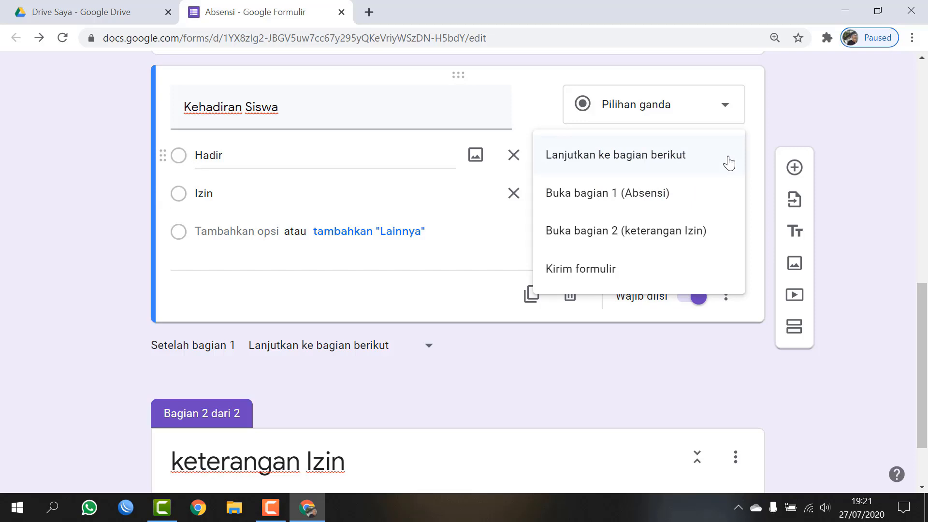
{"action": "left_click", "coordinate": [609, 275]}
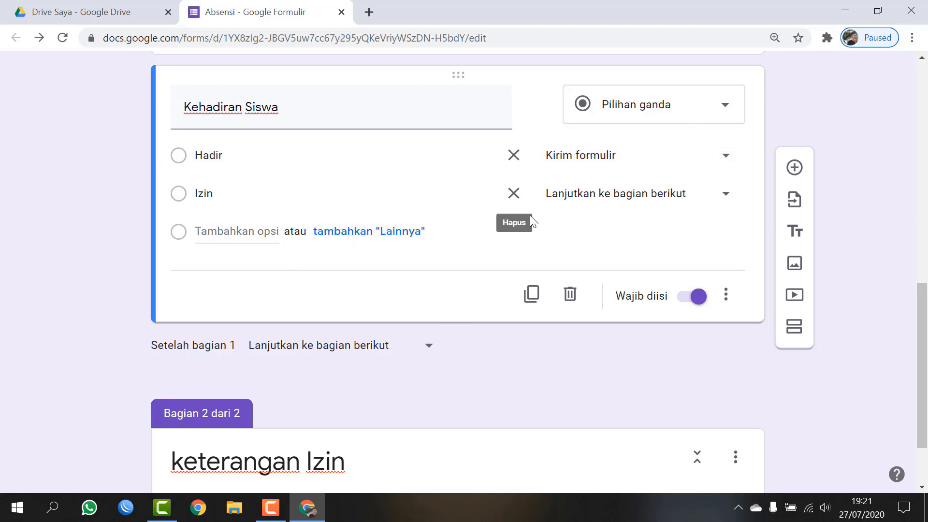
{"action": "left_click", "coordinate": [726, 199]}
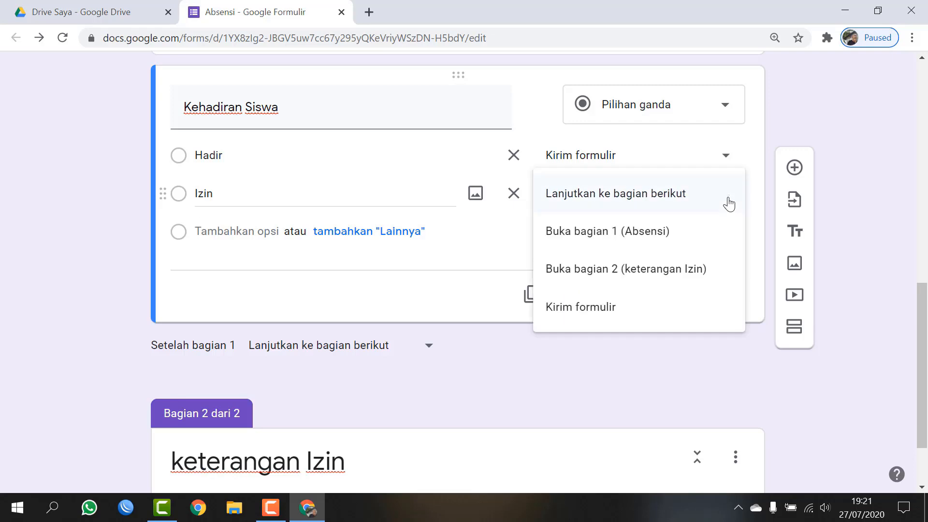
{"action": "left_click", "coordinate": [622, 277]}
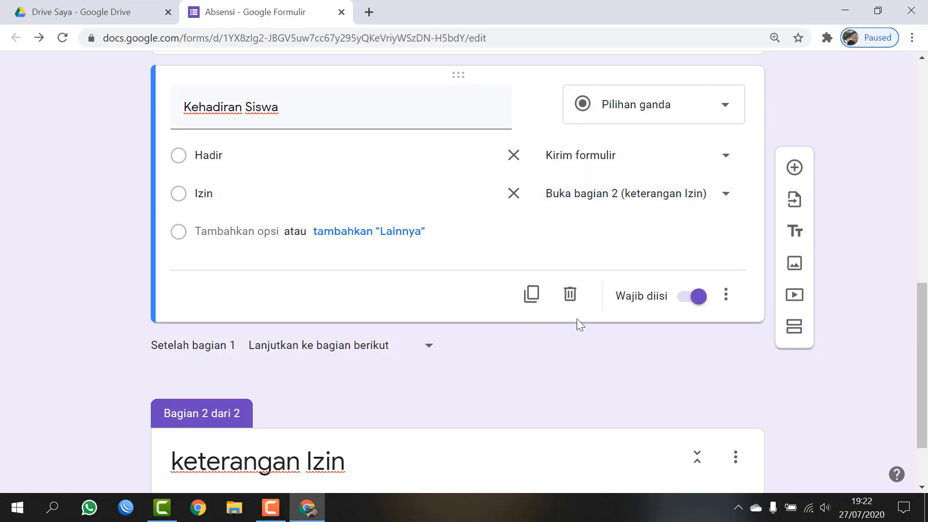
Add a new blank question to section 2, below the "keterangan Izin" heading
{"action": "scroll", "coordinate": [406, 403], "scroll_direction": "down", "scroll_amount": 2}
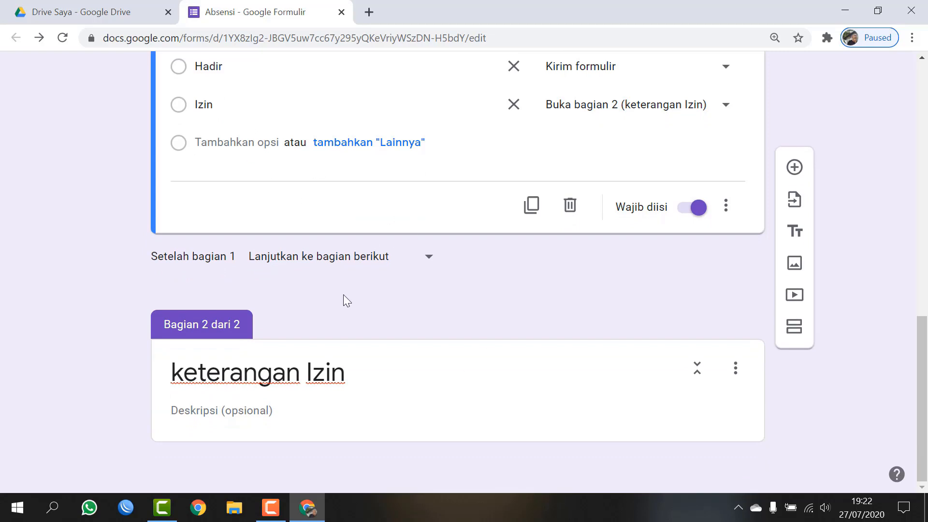
{"action": "left_click", "coordinate": [337, 407]}
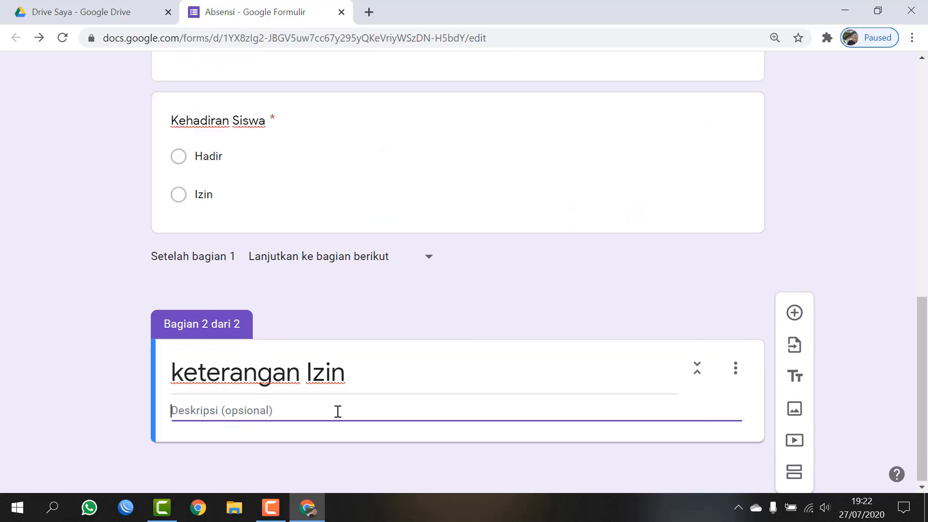
{"action": "left_click", "coordinate": [794, 313]}
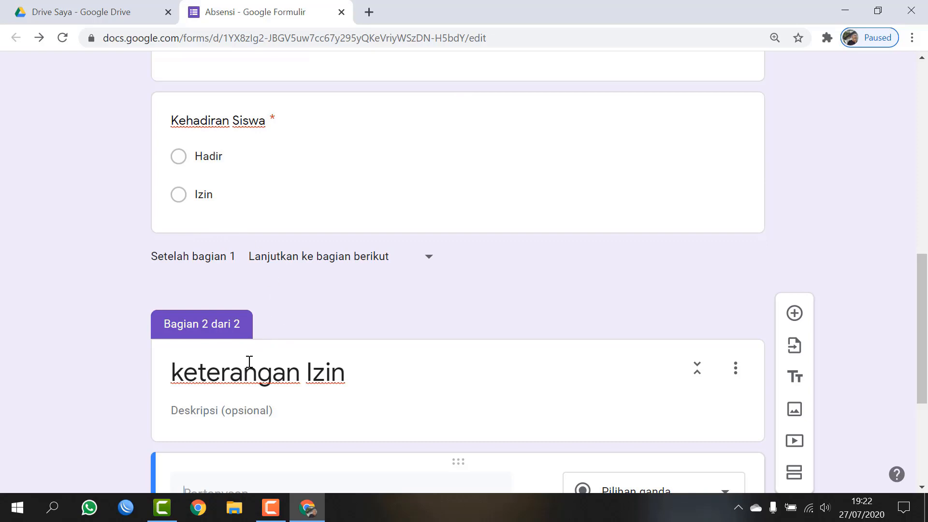
Capitalise the first letter of section 2's title so it reads "Keterangan Izin"
{"action": "triple_click", "coordinate": [184, 375]}
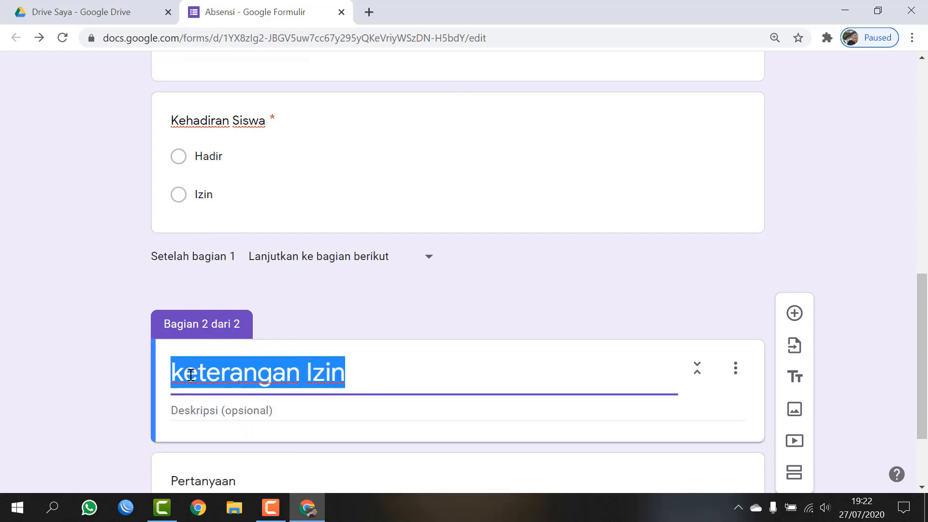
{"action": "left_click", "coordinate": [190, 375]}
{"action": "scroll", "coordinate": [236, 390], "scroll_direction": "down", "scroll_amount": 1}
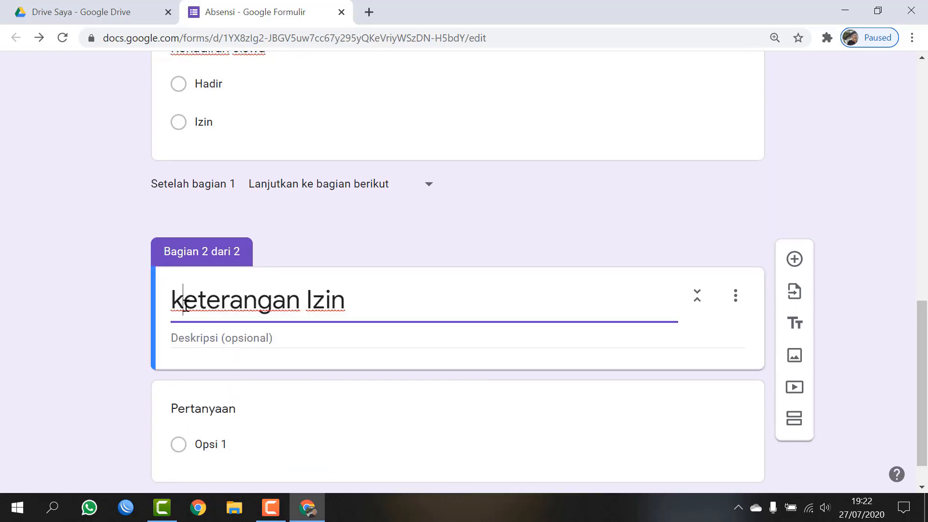
{"action": "key", "text": "BackSpace"}
{"action": "type", "text": "K"}
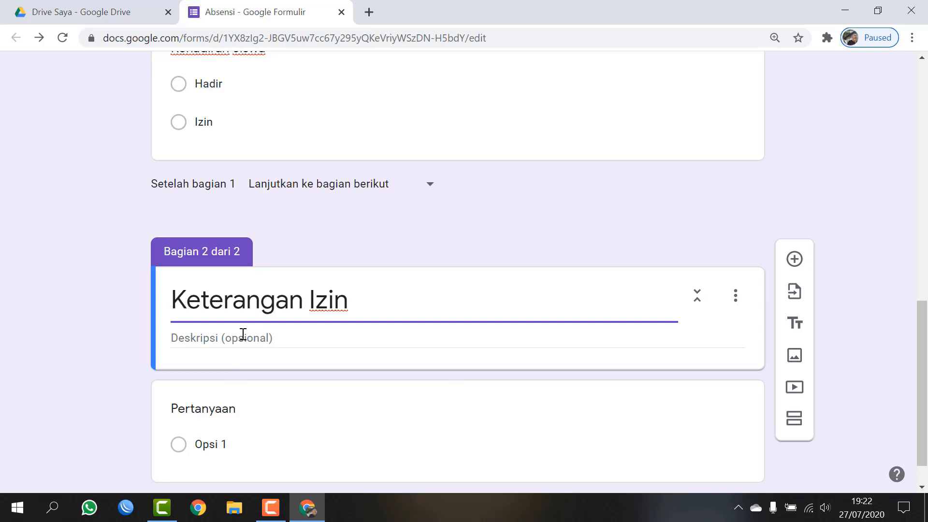
Title the new question in section 2 "Alasan Izin" and make it a required Jawaban singkat question
{"action": "scroll", "coordinate": [256, 356], "scroll_direction": "down", "scroll_amount": 1}
{"action": "left_click", "coordinate": [188, 376]}
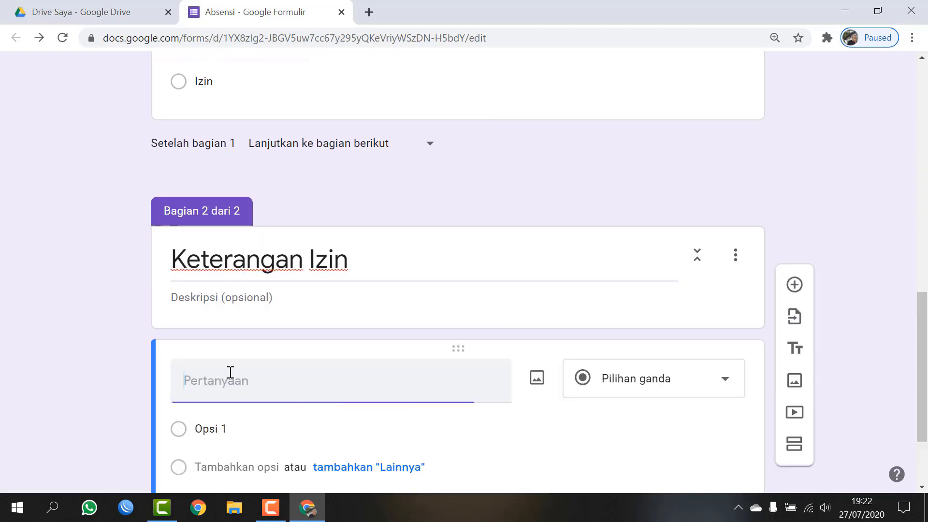
{"action": "type", "text": "Ala"}
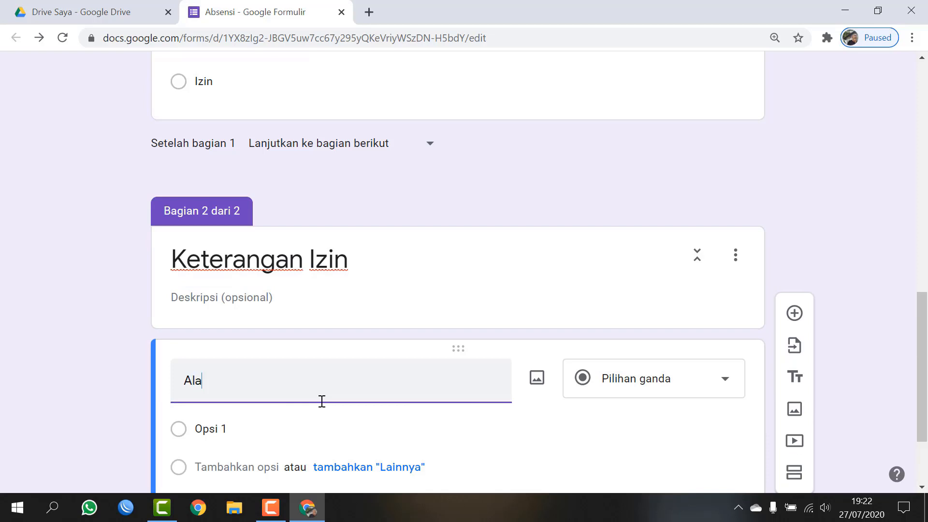
{"action": "type", "text": "sa"}
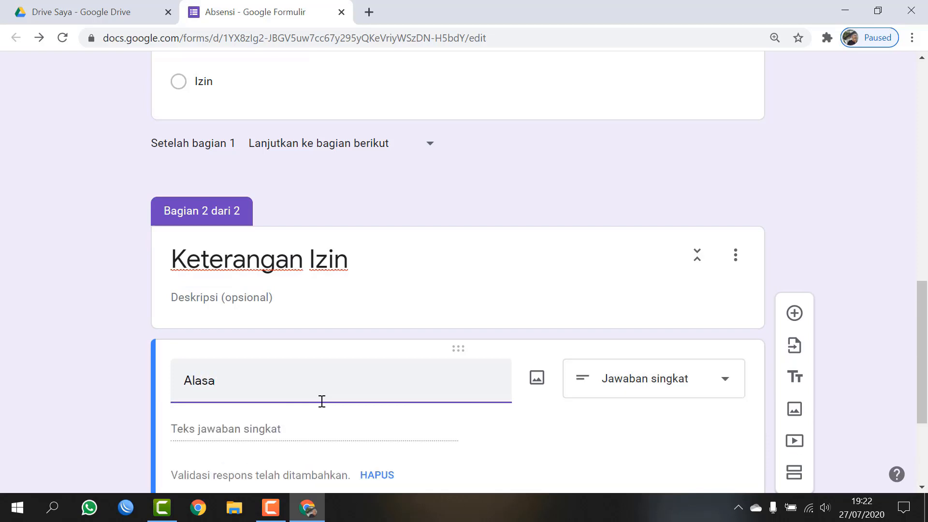
{"action": "type", "text": "na Izin"}
{"action": "scroll", "coordinate": [657, 345], "scroll_direction": "down", "scroll_amount": 3}
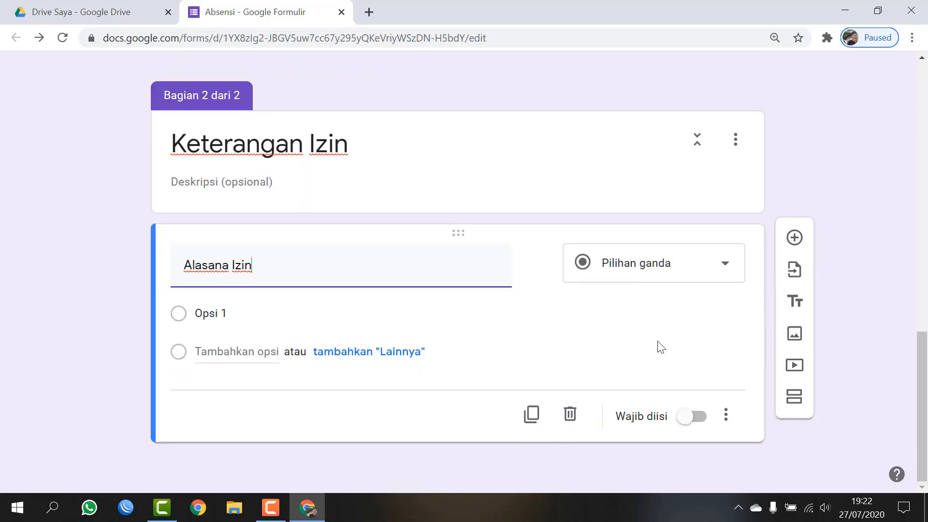
{"action": "left_click", "coordinate": [726, 270]}
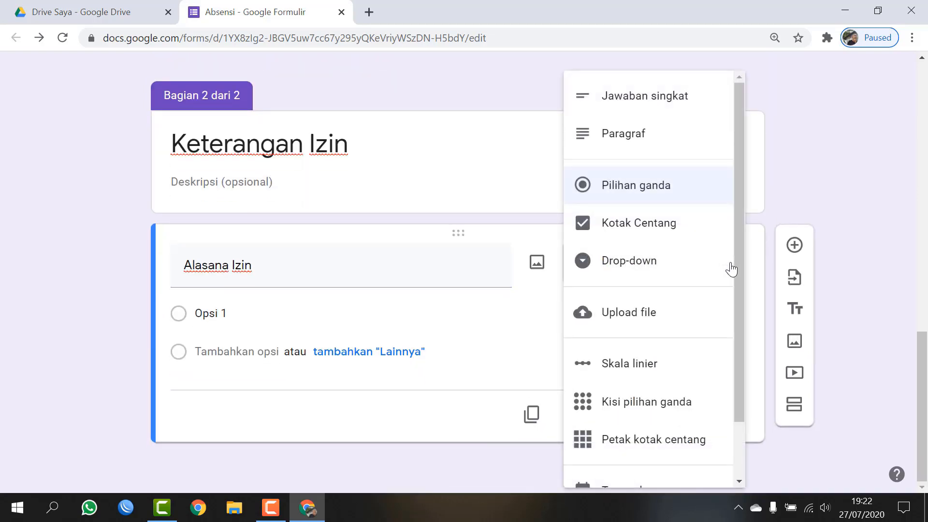
{"action": "left_click", "coordinate": [645, 100]}
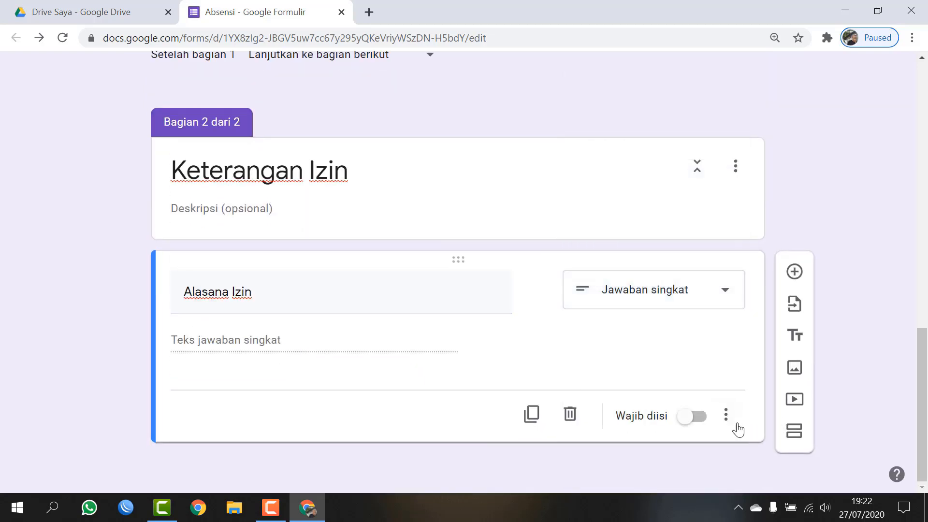
{"action": "left_click", "coordinate": [698, 419]}
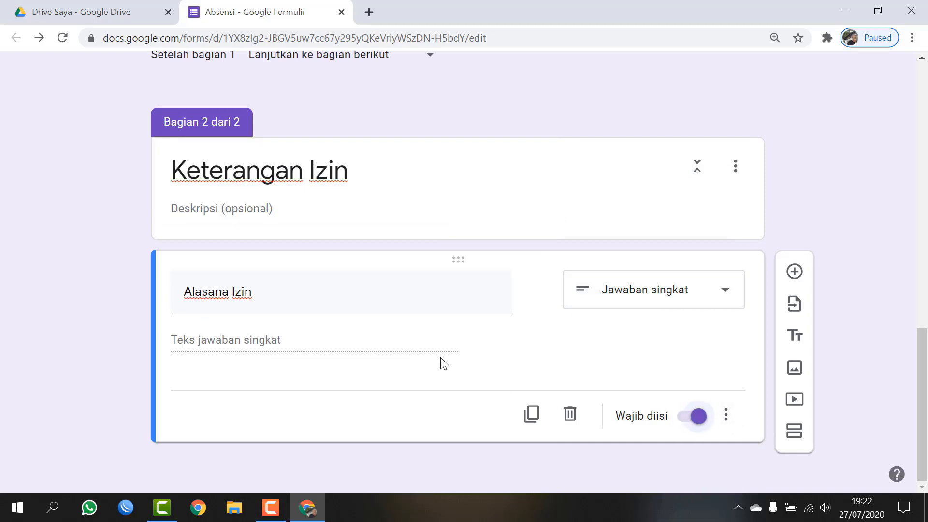
{"action": "left_click", "coordinate": [226, 291]}
{"action": "key", "text": "BackSpace"}
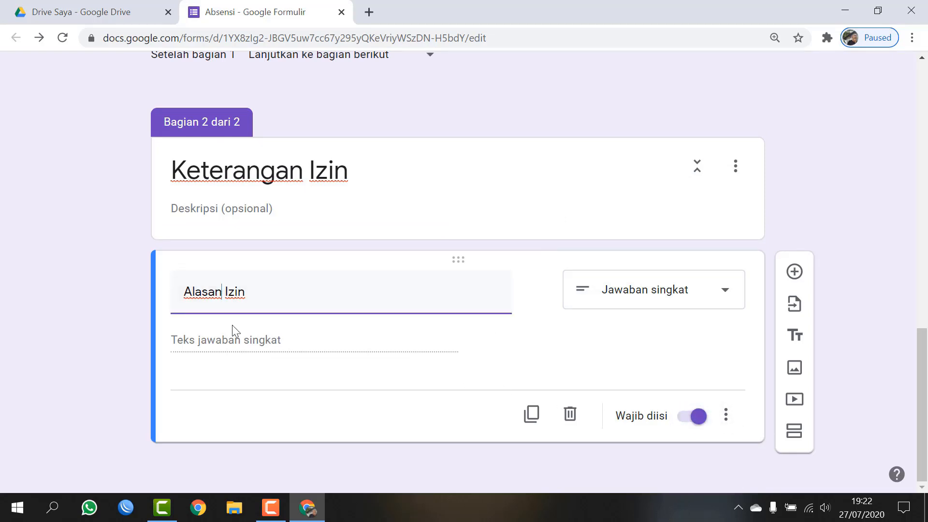
Open the form settings and look through the Presentasi, Kuis and Umum options
{"action": "scroll", "coordinate": [507, 251], "scroll_direction": "up", "scroll_amount": 10}
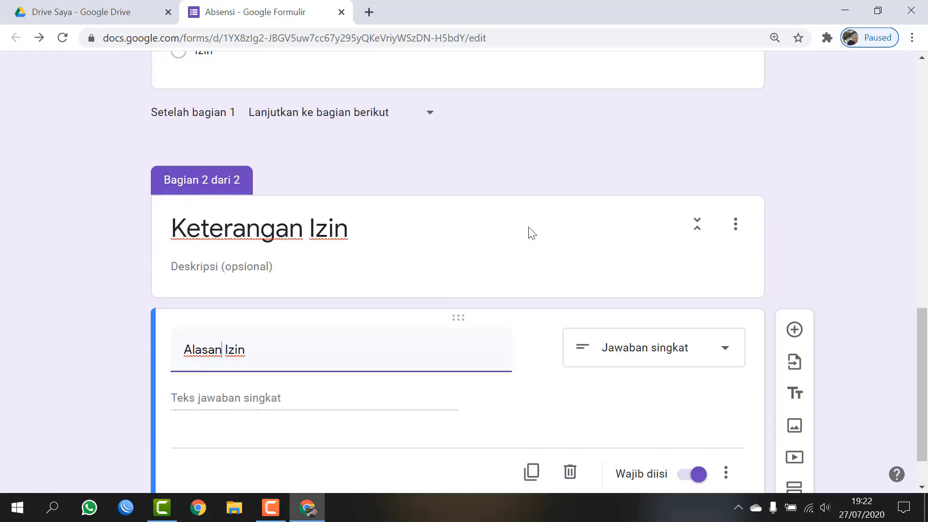
{"action": "scroll", "coordinate": [508, 251], "scroll_direction": "up", "scroll_amount": 4}
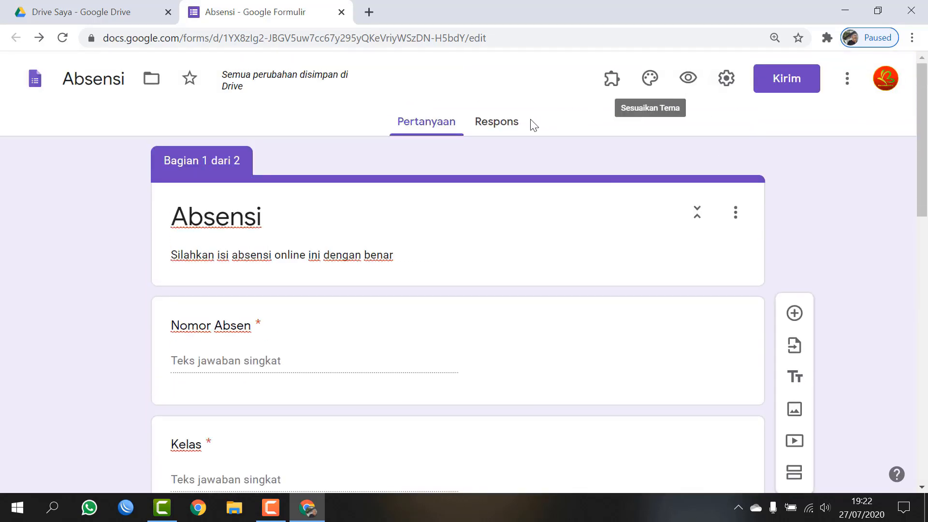
{"action": "left_click", "coordinate": [728, 77]}
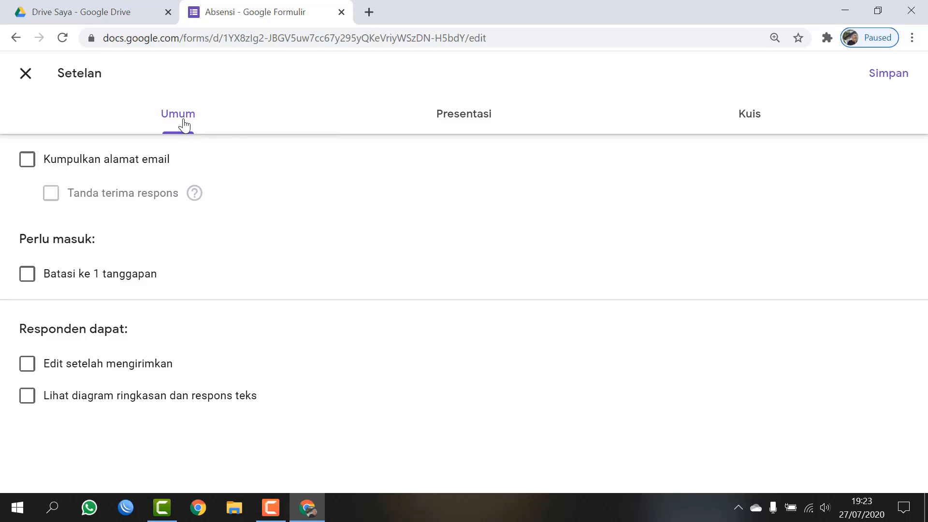
{"action": "left_click", "coordinate": [451, 127]}
{"action": "left_click", "coordinate": [744, 126]}
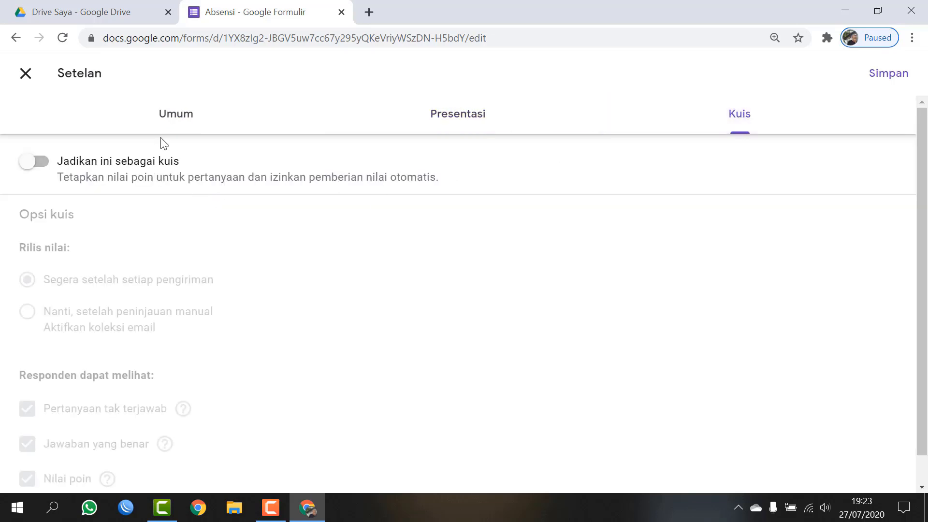
{"action": "left_click", "coordinate": [175, 120]}
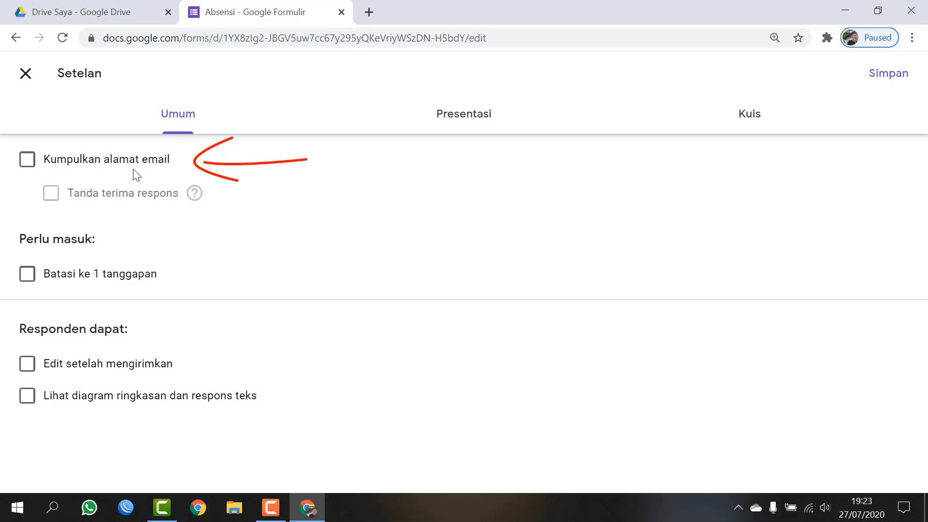
Try out the "Kumpulkan alamat email" and "Batasi ke 1 tanggapan" options in the general settings
{"action": "left_click", "coordinate": [28, 164]}
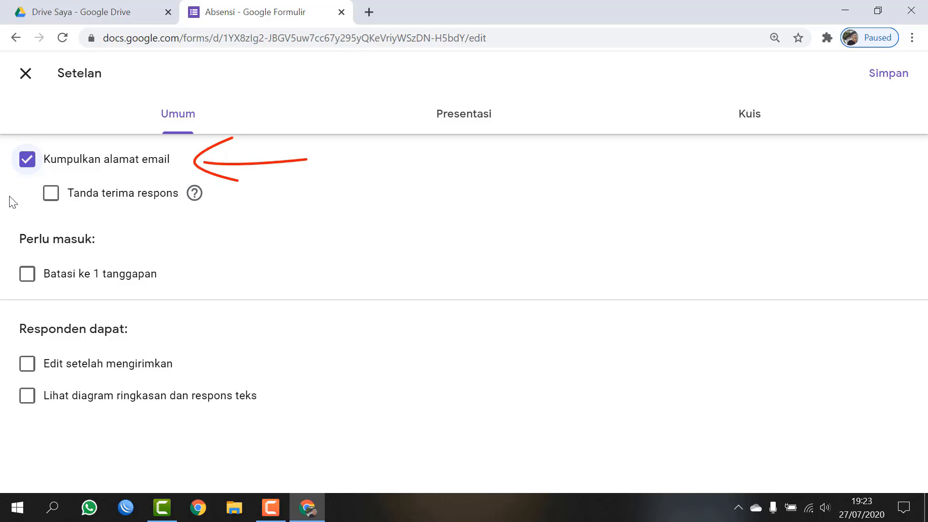
{"action": "left_click", "coordinate": [27, 160]}
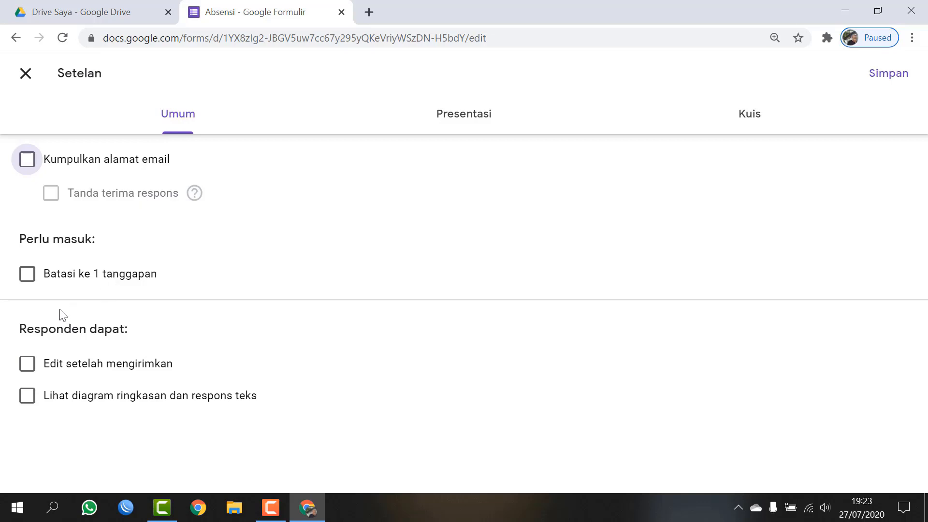
{"action": "left_click", "coordinate": [24, 278]}
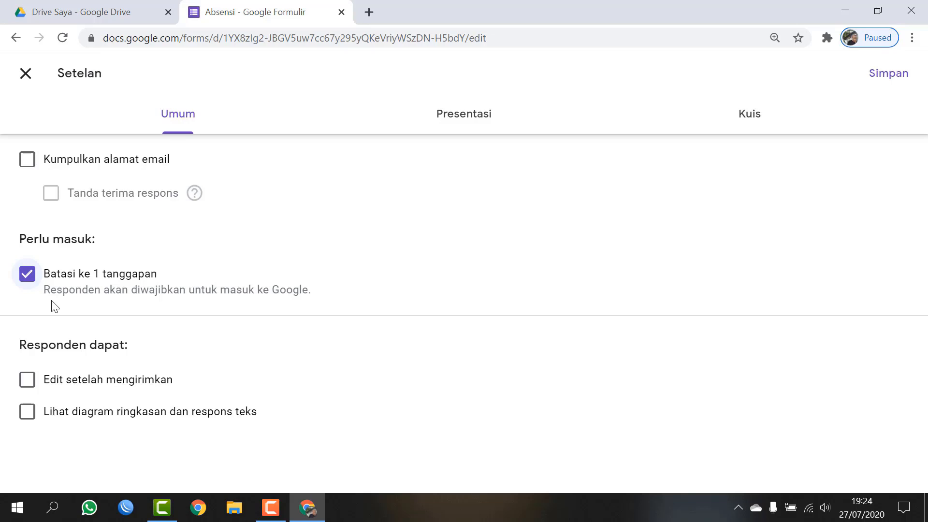
{"action": "left_click", "coordinate": [25, 274]}
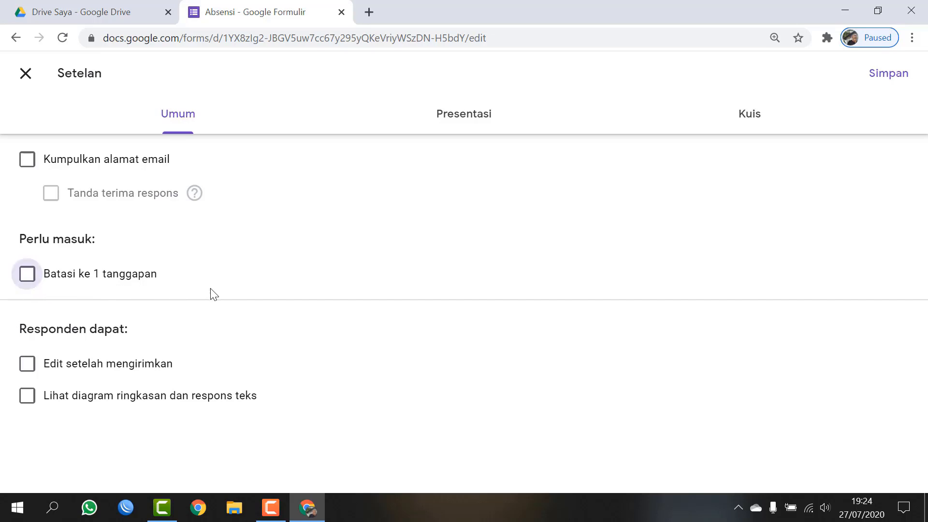
Turn on "Batasi ke 1 tanggapan" and save the form settings after checking the Presentasi and Kuis options
{"action": "left_click", "coordinate": [28, 274]}
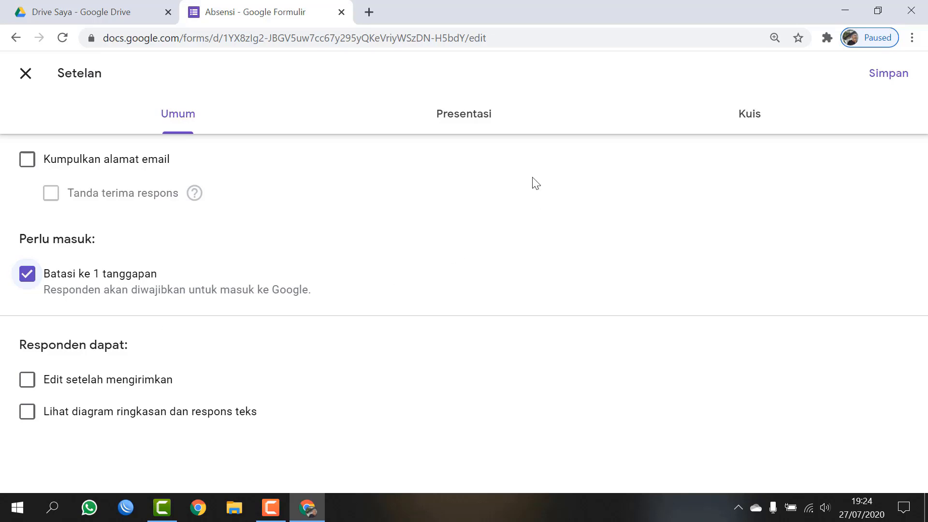
{"action": "left_click", "coordinate": [475, 120]}
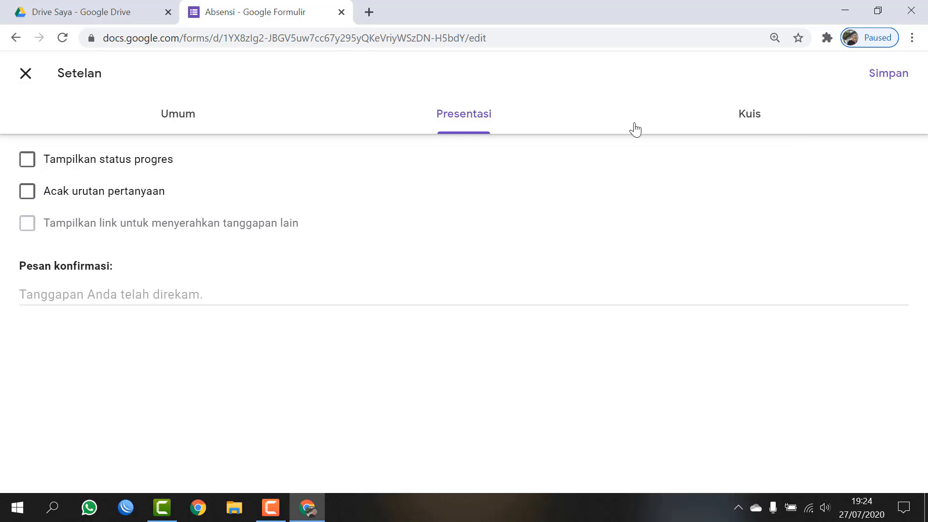
{"action": "left_click", "coordinate": [753, 125]}
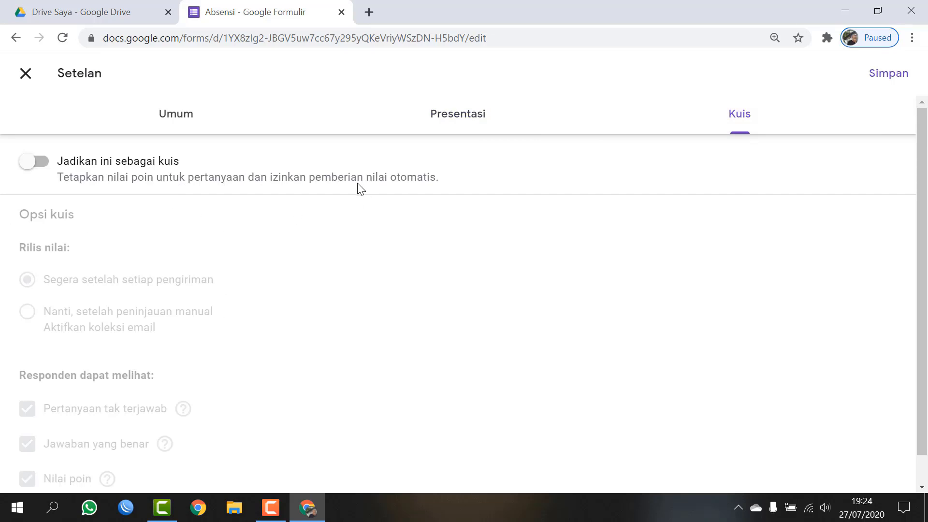
{"action": "left_click", "coordinate": [884, 81]}
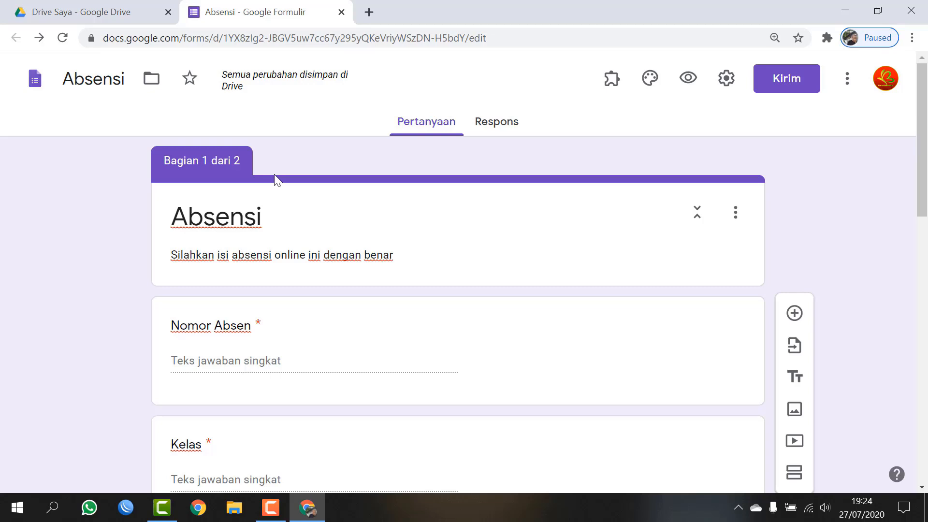
Preview the Absensi form as a respondent and look through the questions of its first section
{"action": "left_click", "coordinate": [687, 78]}
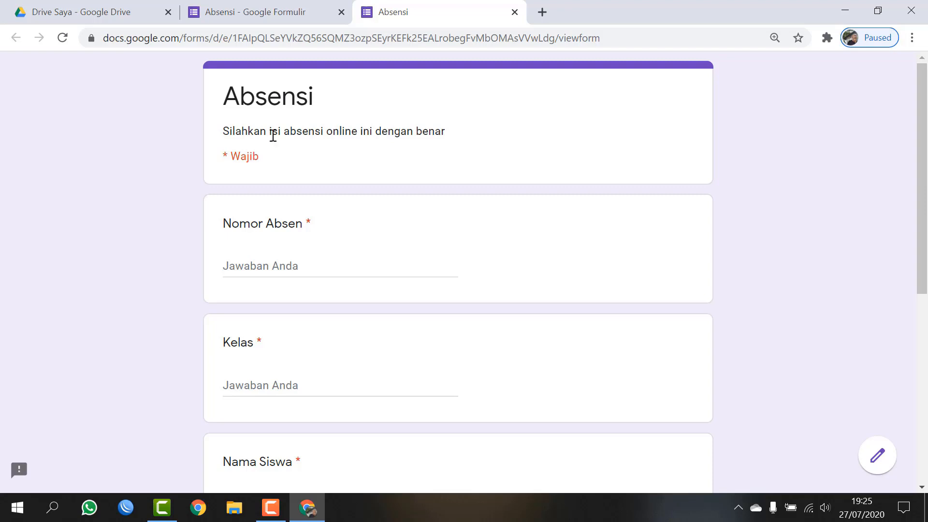
{"action": "scroll", "coordinate": [401, 146], "scroll_direction": "down", "scroll_amount": 3}
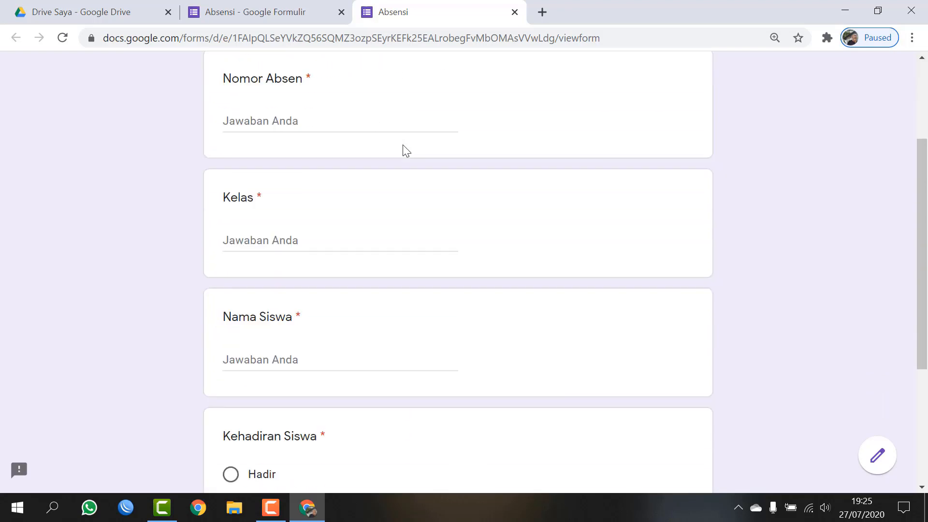
{"action": "scroll", "coordinate": [402, 147], "scroll_direction": "up", "scroll_amount": 3}
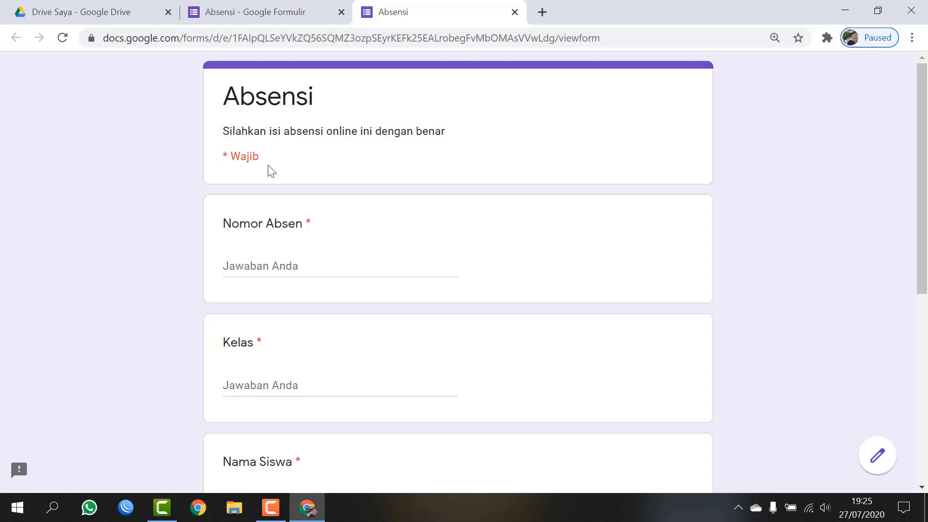
{"action": "scroll", "coordinate": [362, 207], "scroll_direction": "down", "scroll_amount": 4}
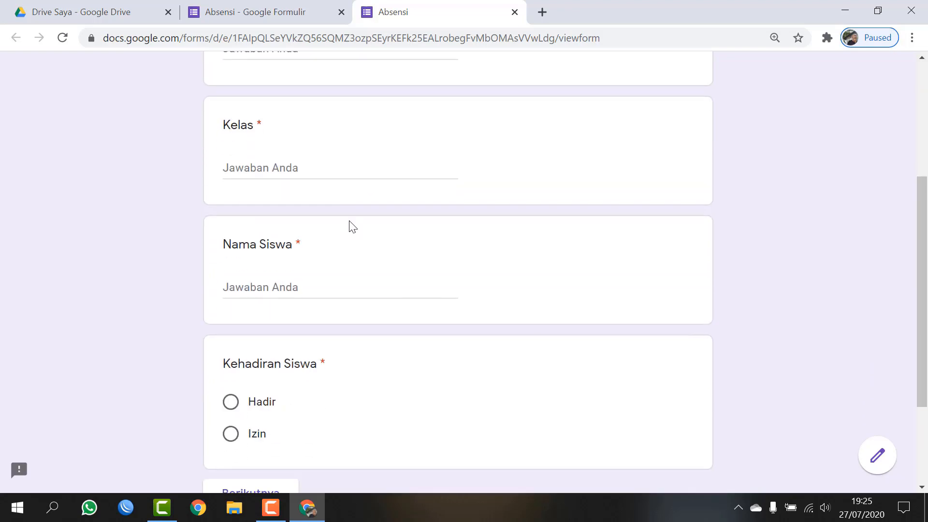
Check the rest of the respondent preview down to the Kehadiran Siswa question and close the preview
{"action": "scroll", "coordinate": [351, 237], "scroll_direction": "down", "scroll_amount": 3}
{"action": "scroll", "coordinate": [348, 215], "scroll_direction": "up", "scroll_amount": 8}
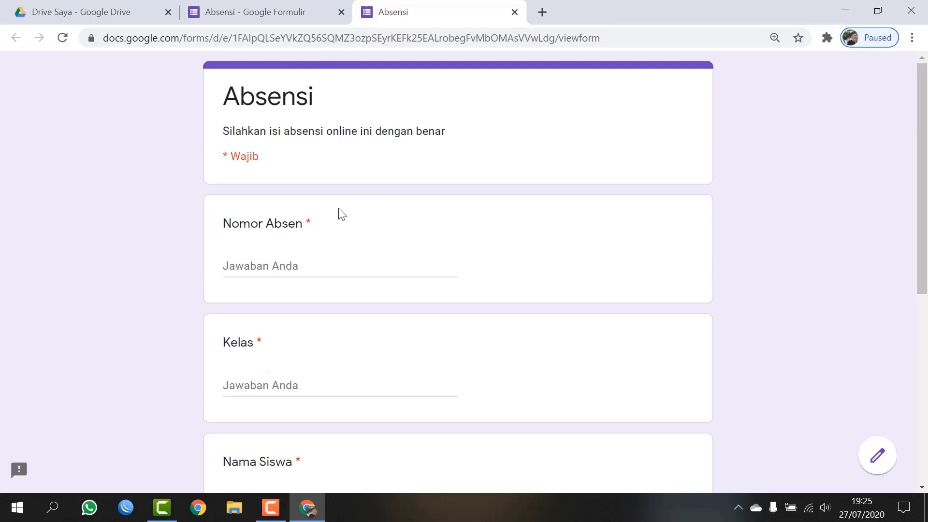
{"action": "left_click", "coordinate": [514, 12]}
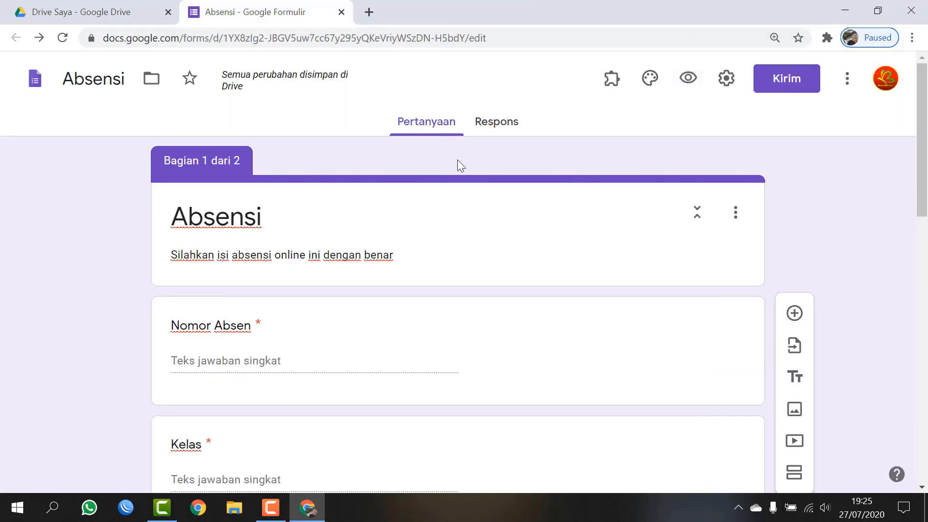
Open the form's sending options, choose sharing by link, shorten the URL and copy it
{"action": "left_click", "coordinate": [778, 86]}
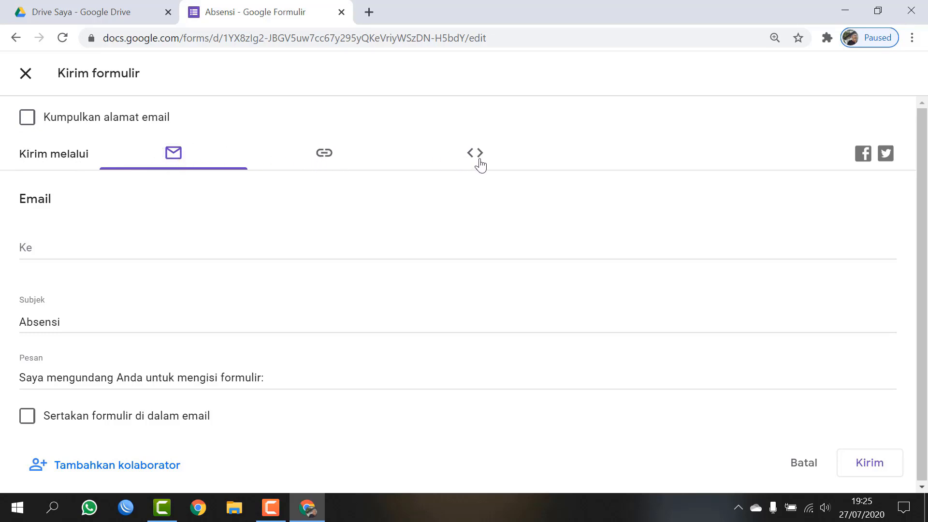
{"action": "left_click", "coordinate": [325, 158]}
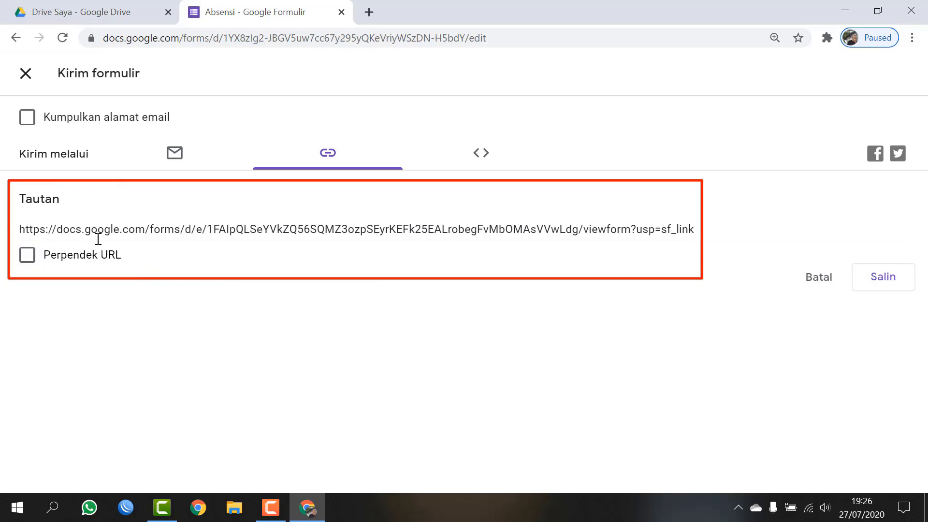
{"action": "left_click", "coordinate": [27, 257]}
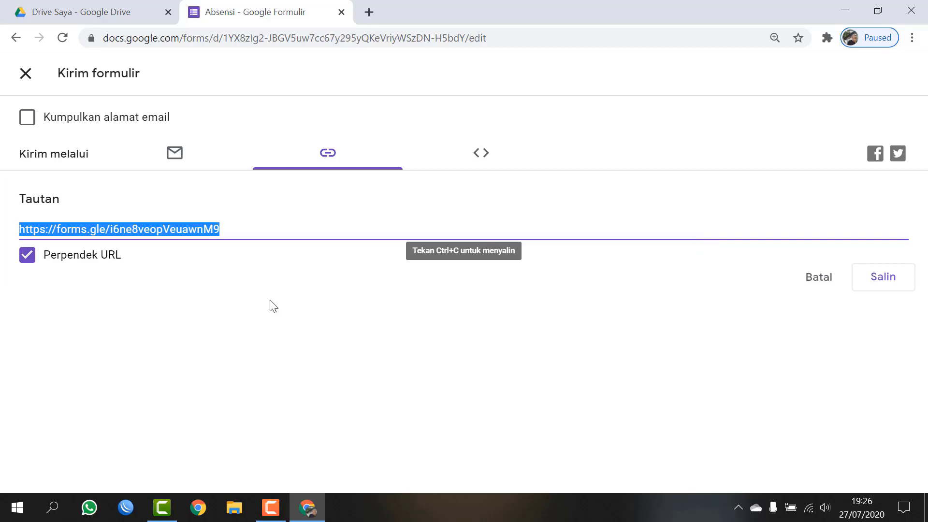
{"action": "left_click", "coordinate": [894, 283]}
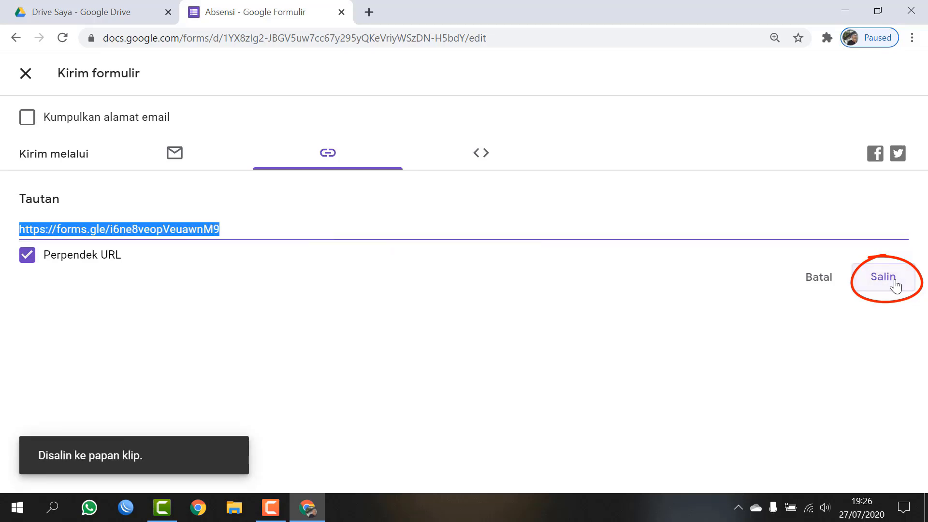
Open WhatsApp Web in a new browser tab and launch the Telegram desktop app
{"action": "left_click", "coordinate": [369, 12]}
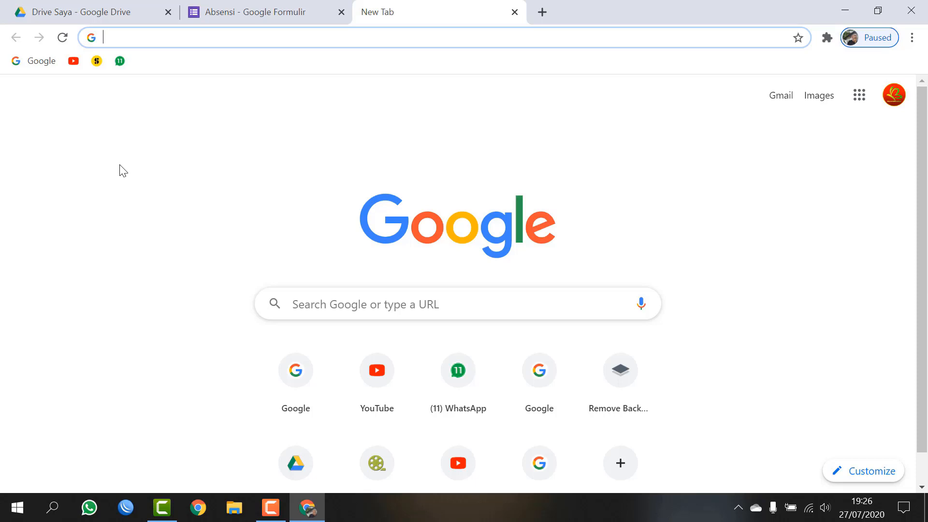
{"action": "left_click", "coordinate": [120, 61]}
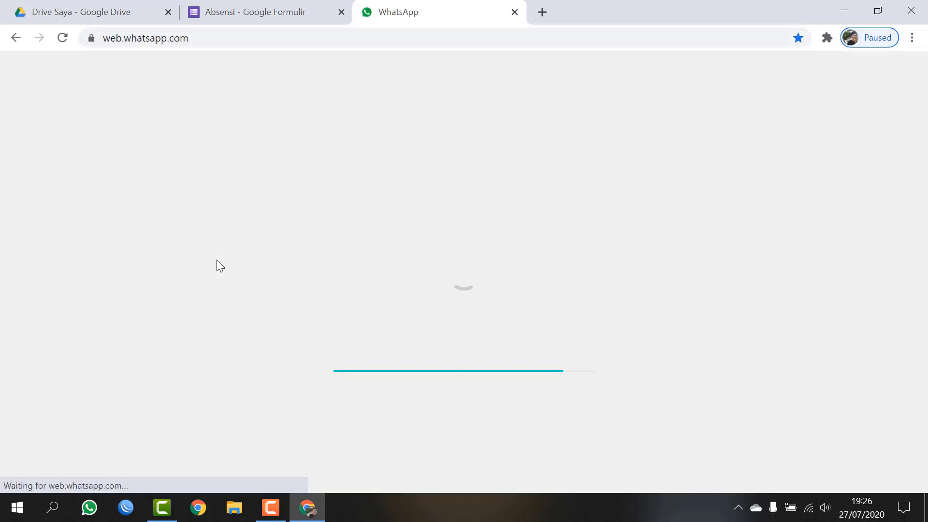
{"action": "left_click", "coordinate": [845, 10]}
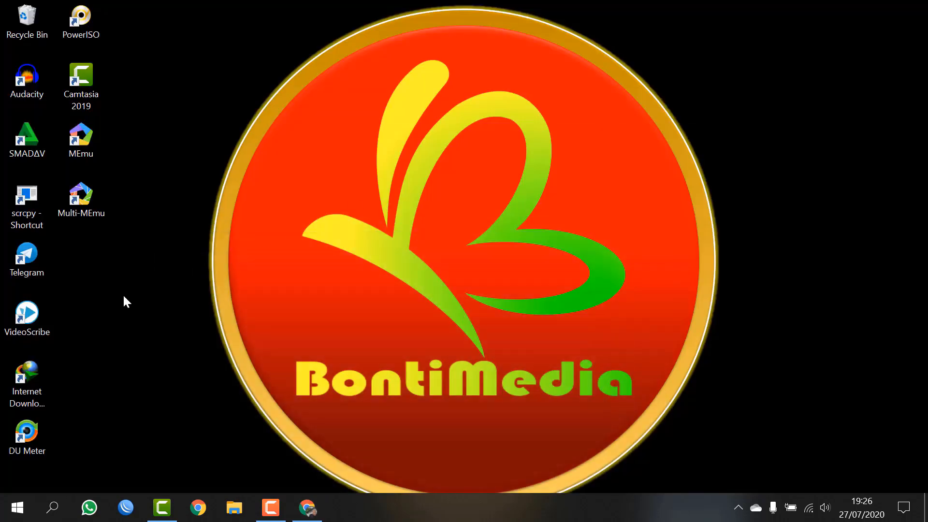
{"action": "left_click", "coordinate": [20, 255]}
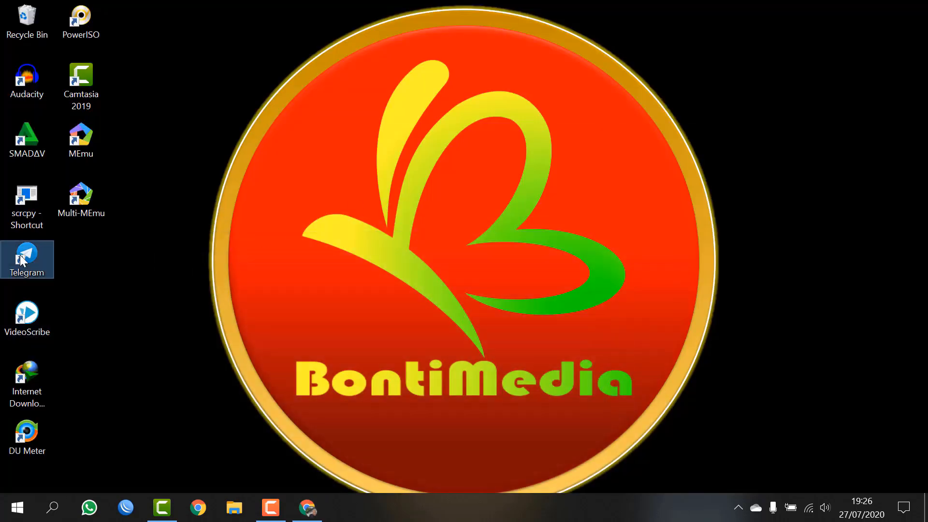
{"action": "left_click", "coordinate": [307, 507]}
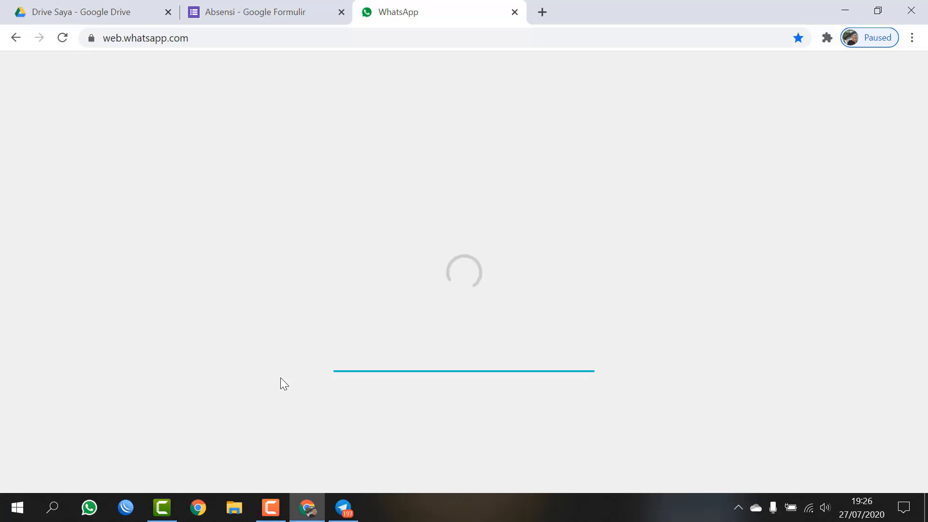
{"action": "left_click", "coordinate": [343, 507]}
{"action": "scroll", "coordinate": [179, 204], "scroll_direction": "down", "scroll_amount": 3}
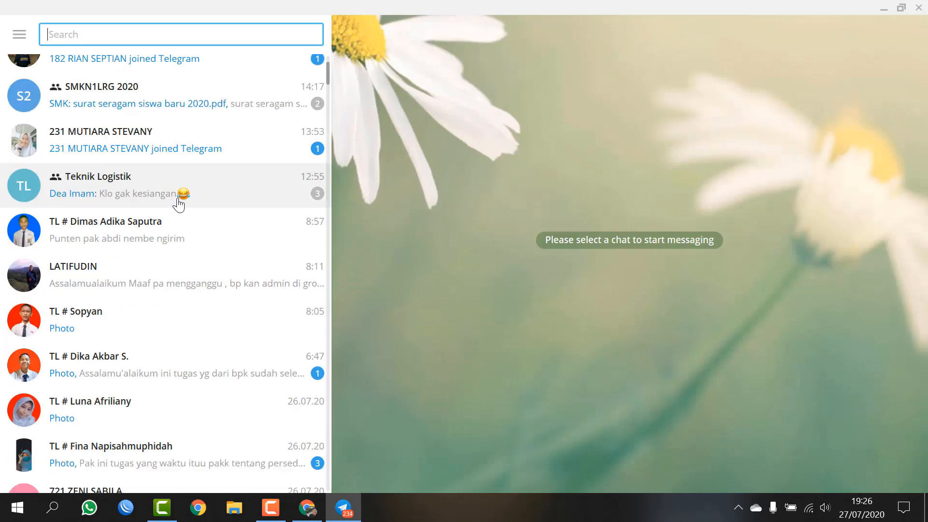
{"action": "scroll", "coordinate": [178, 205], "scroll_direction": "down", "scroll_amount": 4}
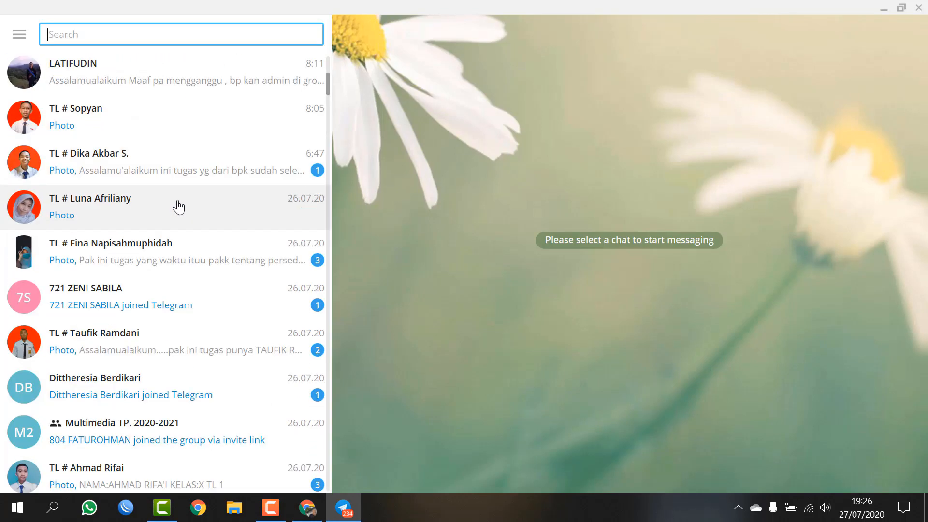
{"action": "scroll", "coordinate": [178, 205], "scroll_direction": "up", "scroll_amount": 1}
{"action": "scroll", "coordinate": [178, 205], "scroll_direction": "up", "scroll_amount": 1}
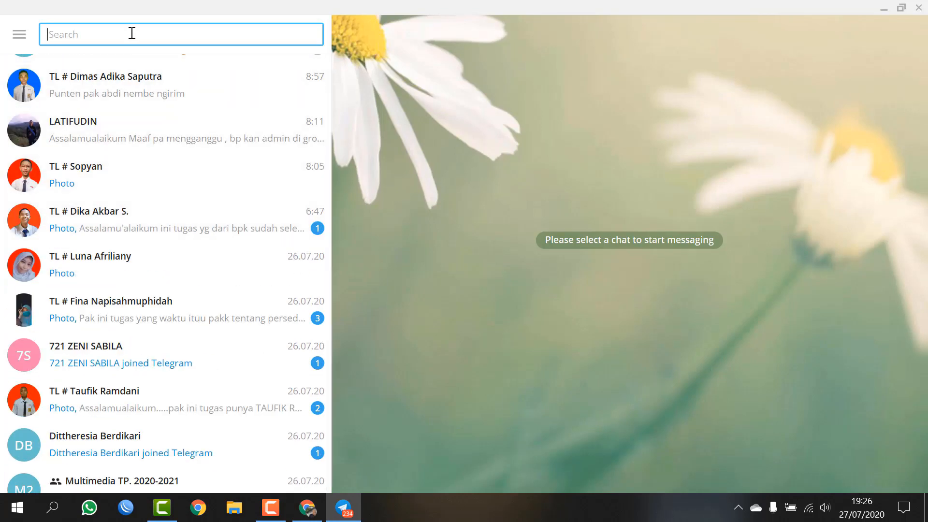
{"action": "type", "text": "bon"}
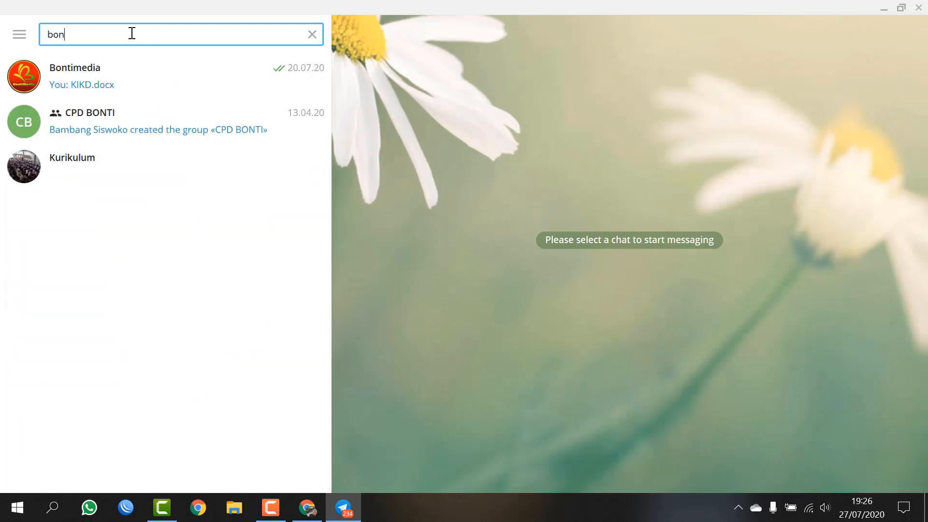
{"action": "left_click", "coordinate": [85, 87]}
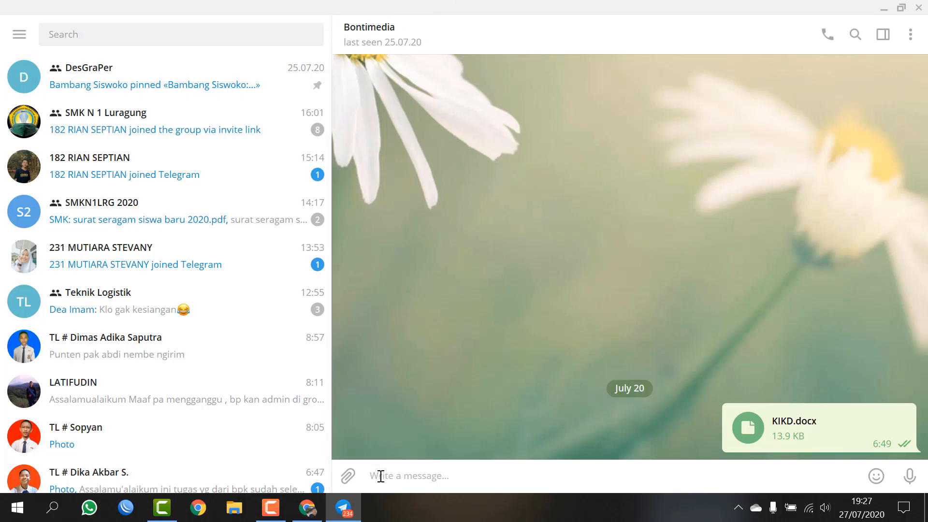
{"action": "type", "text": "https://forms.gle/i6ne8veopVeuawnM9"}
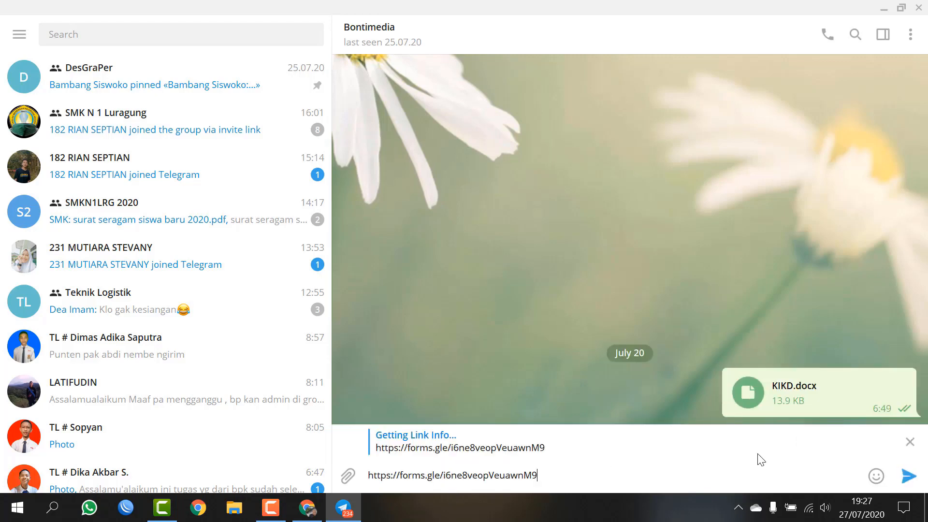
{"action": "left_click", "coordinate": [907, 477]}
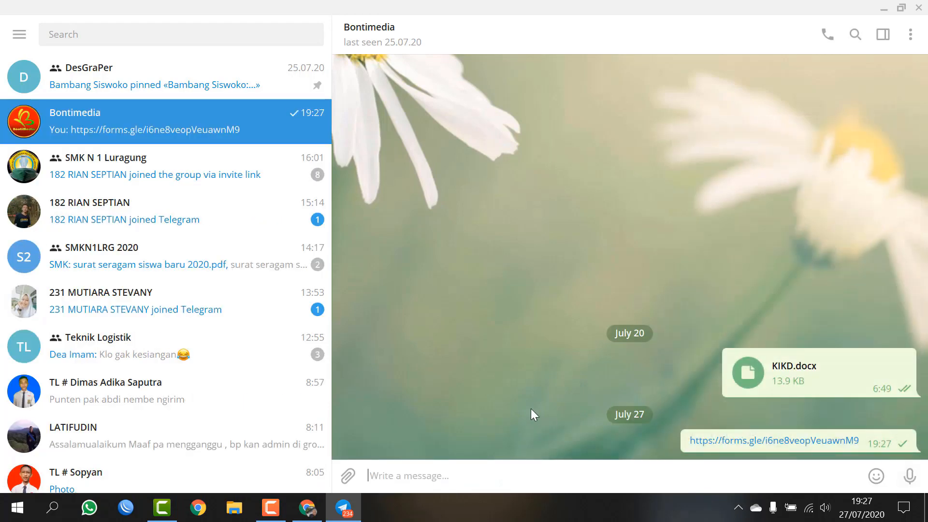